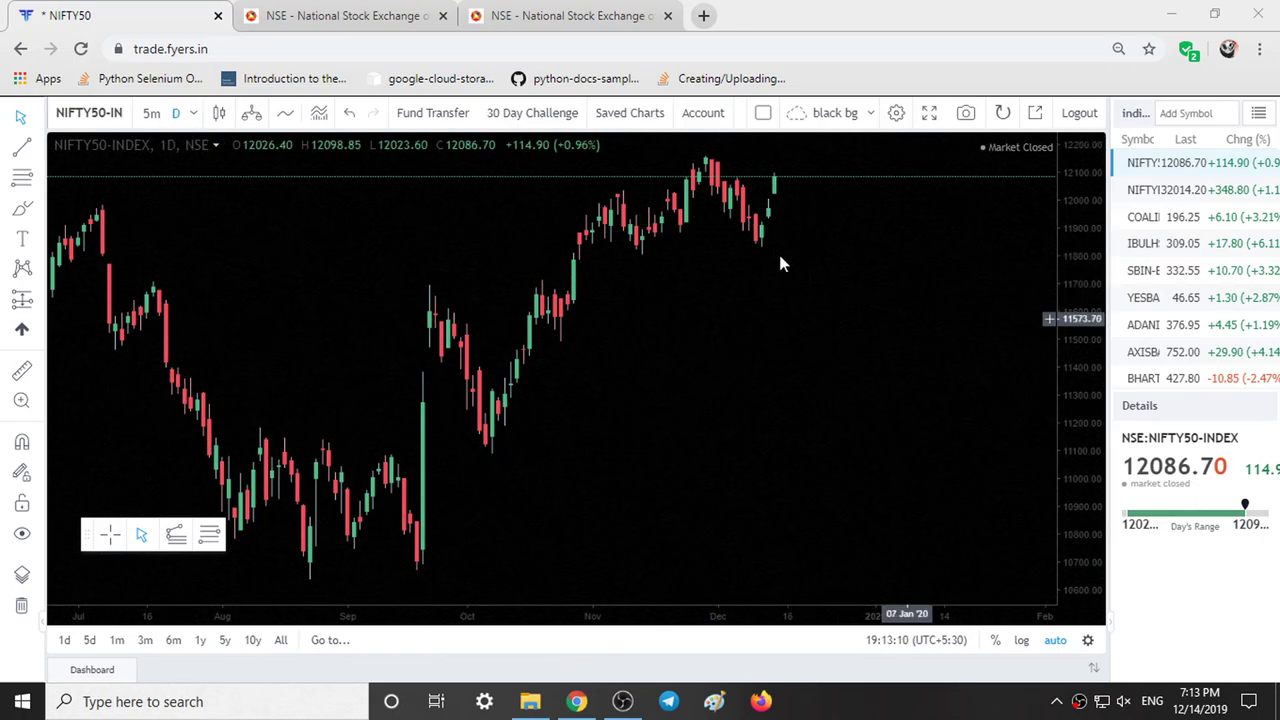
Step: Pan and scroll the NIFTY50 daily chart along its time axis
left_click_drag(760, 237, 667, 231)
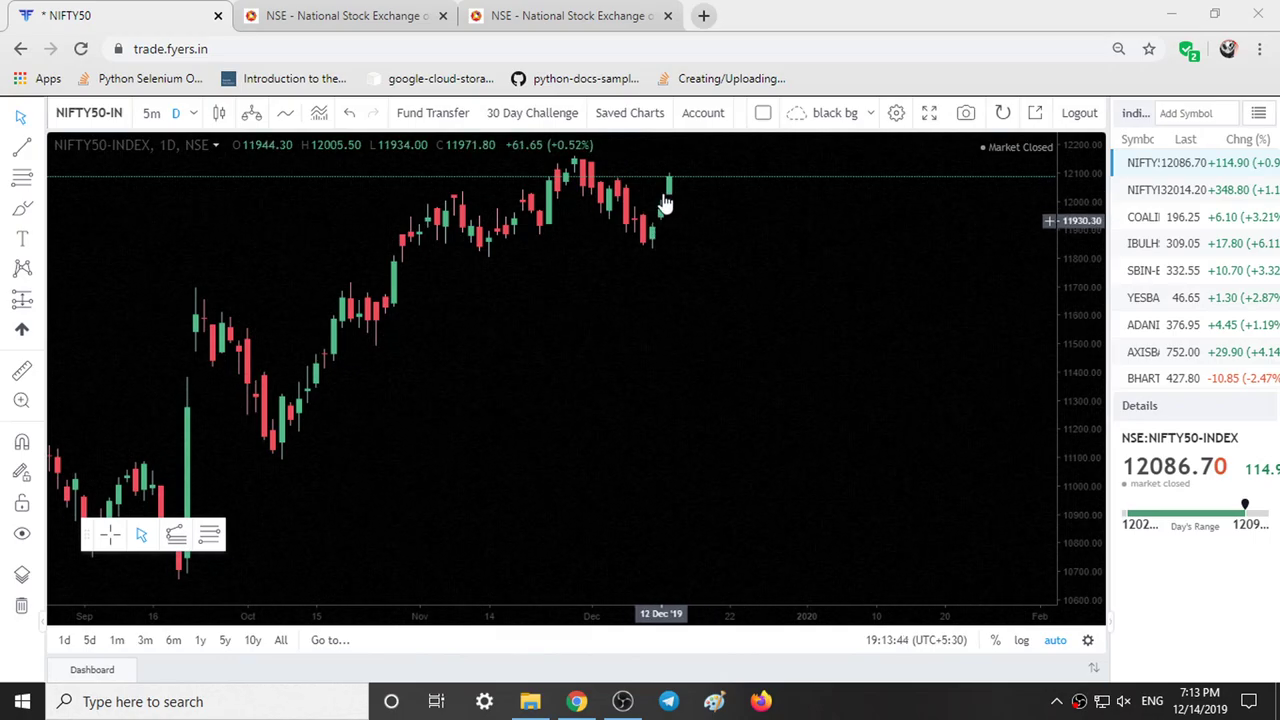
scroll(871, 237, "down", 2)
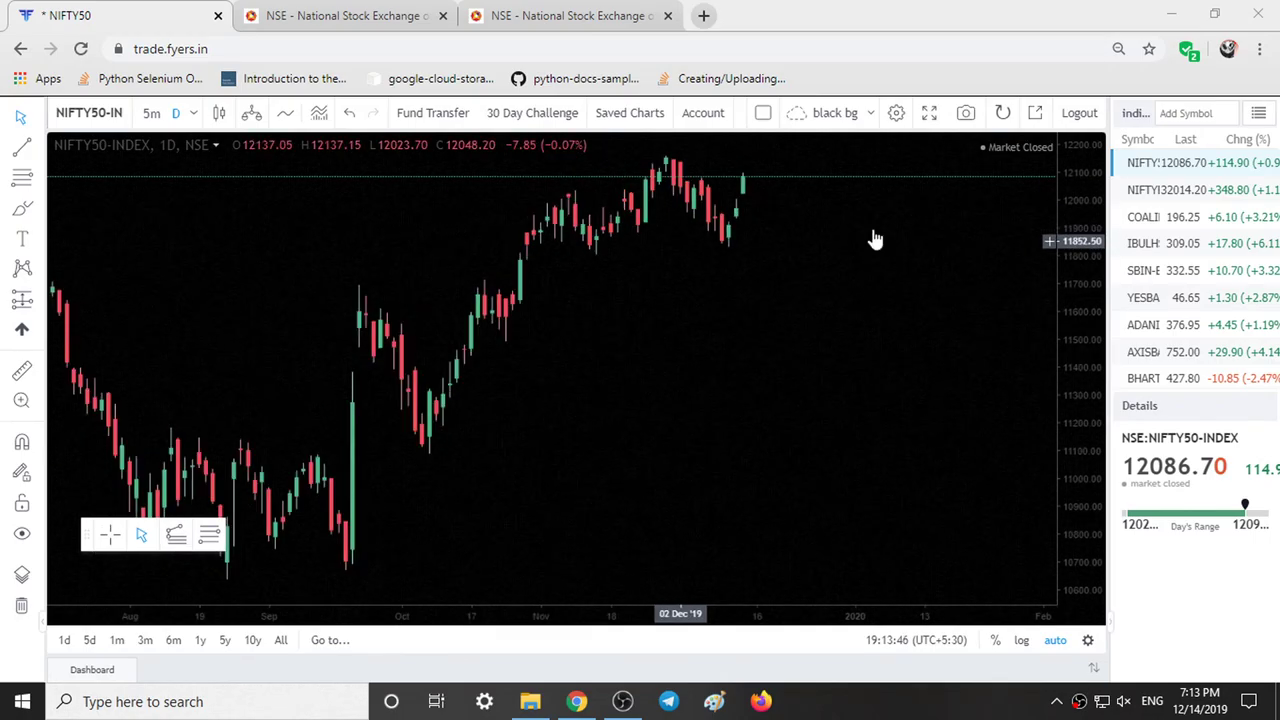
scroll(1024, 226, "right", 1)
scroll(1040, 200, "right", 2)
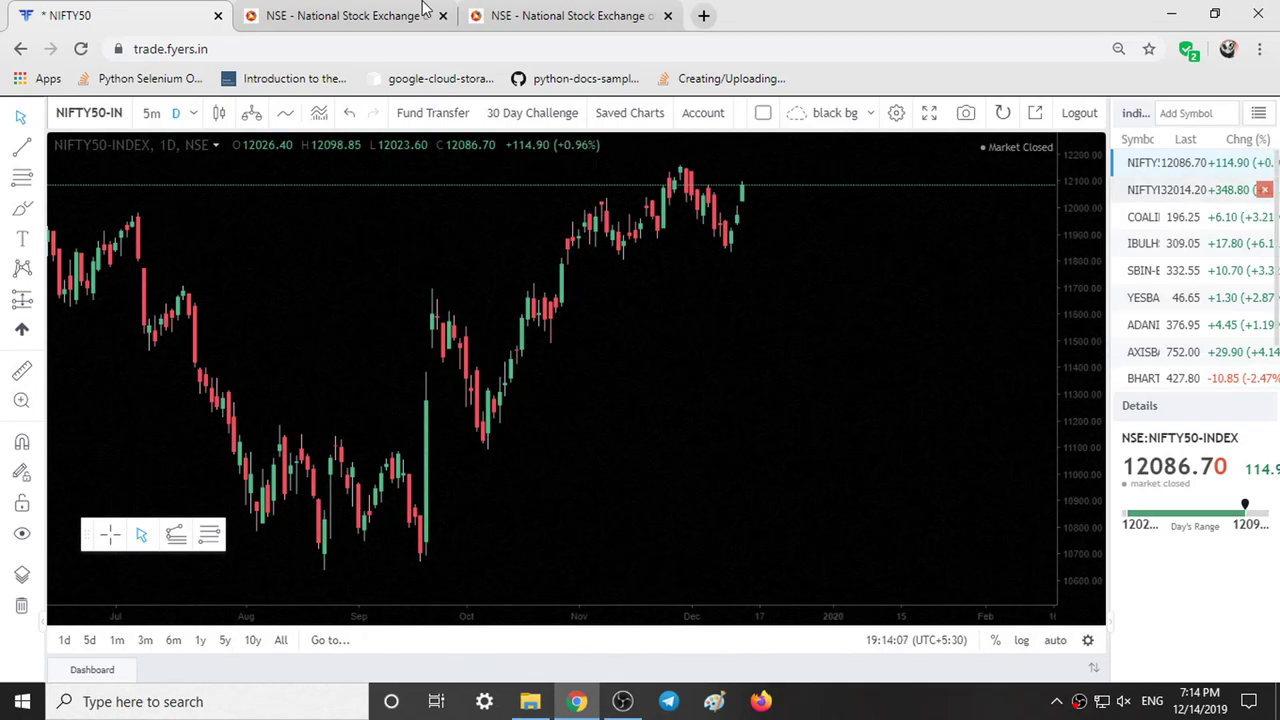
Step: Switch to the NSE NIFTY option chain and scroll down to the Total row
left_click(380, 8)
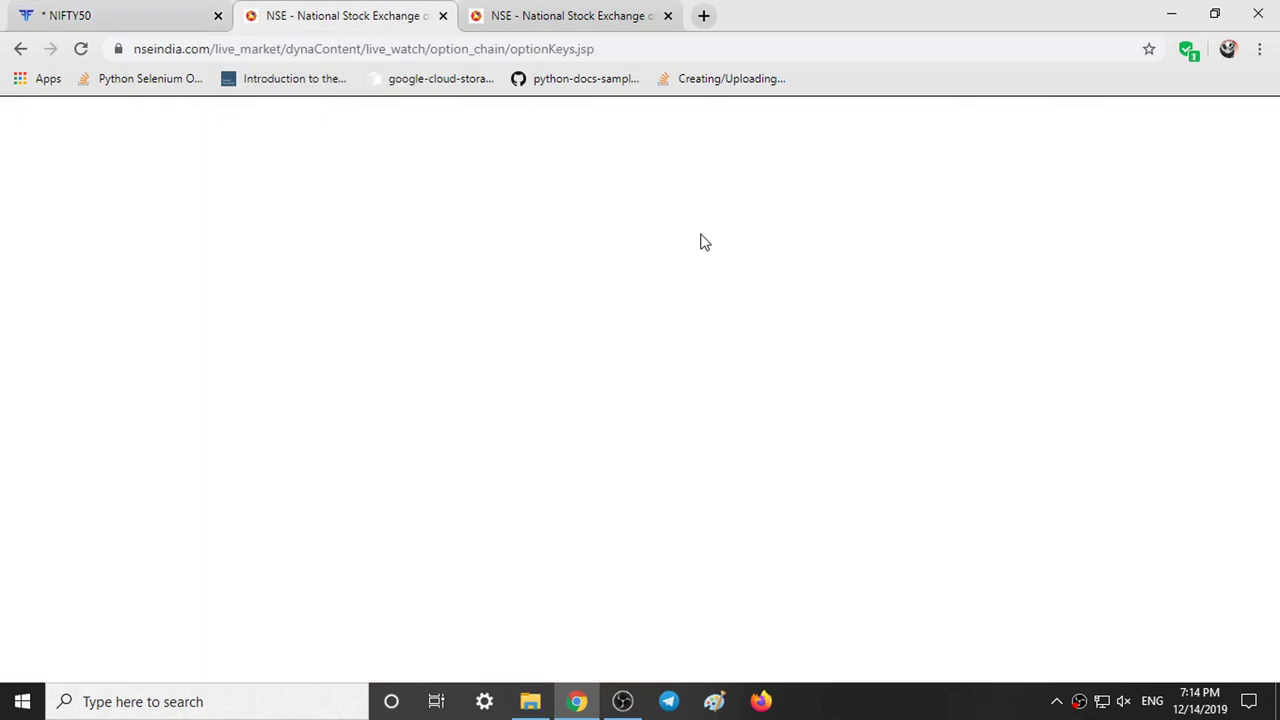
scroll(1200, 292, "up", 3)
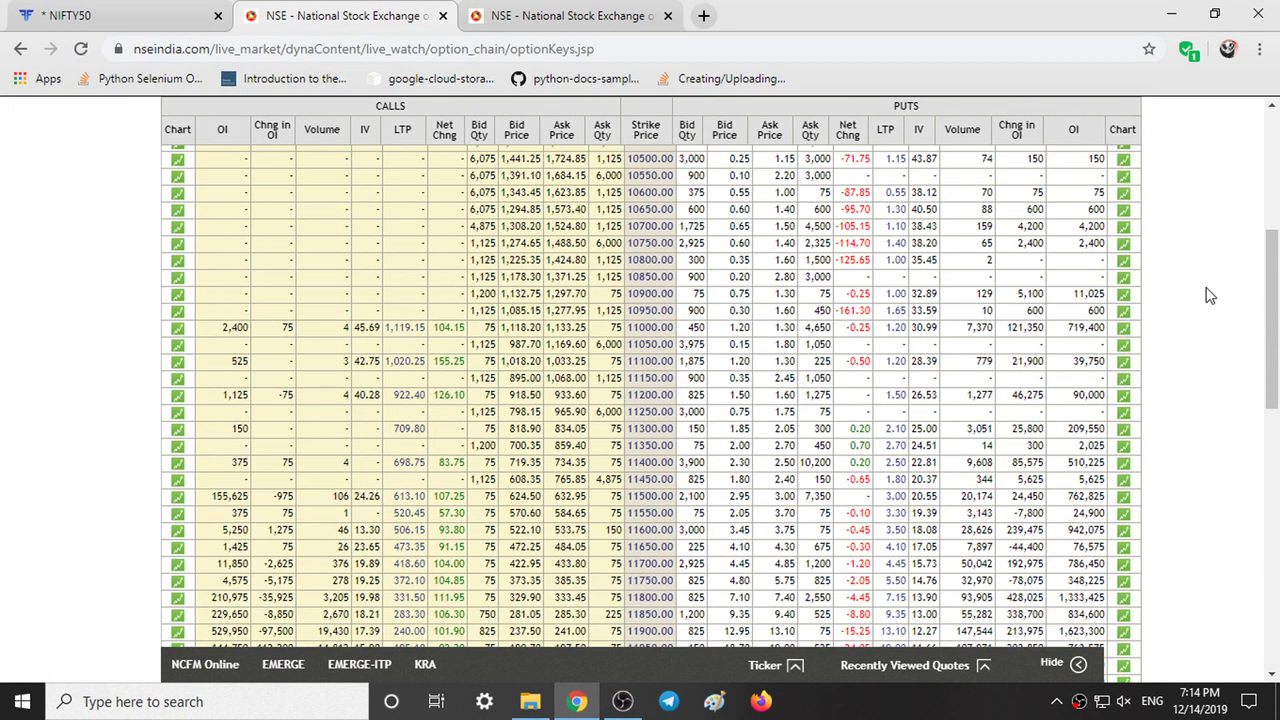
scroll(1090, 260, "up", 3)
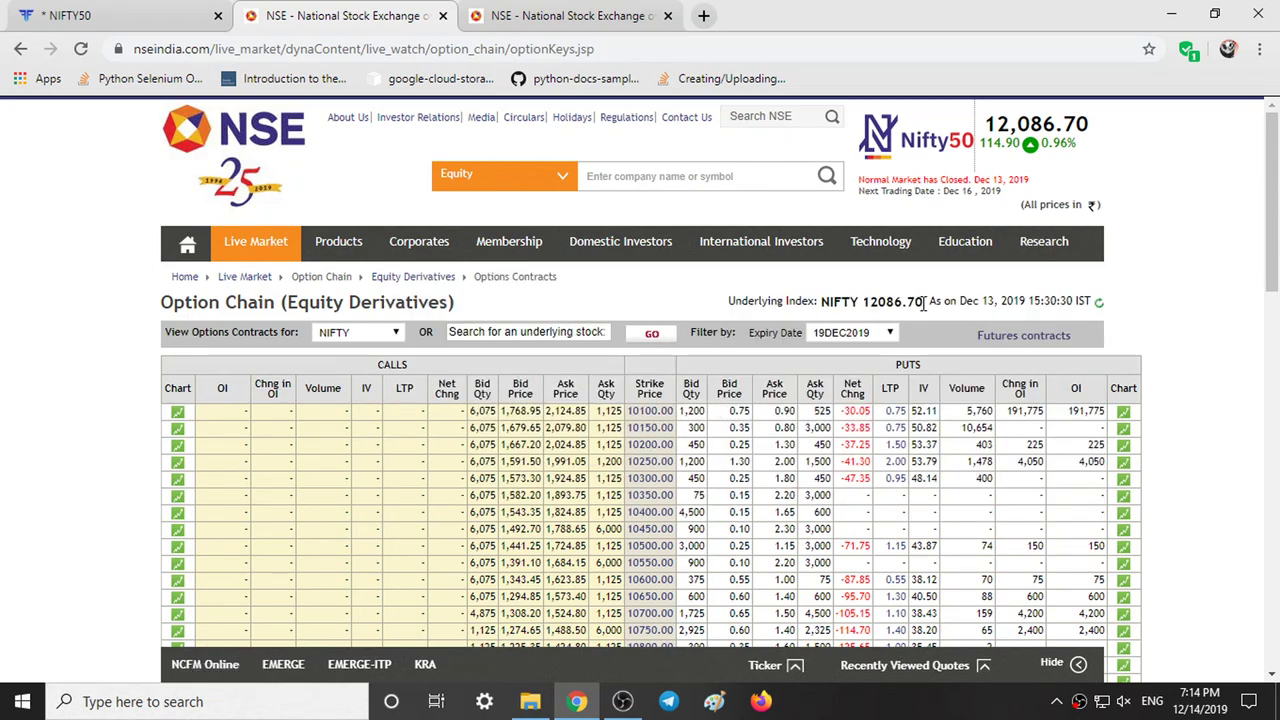
scroll(1122, 373, "down", 10)
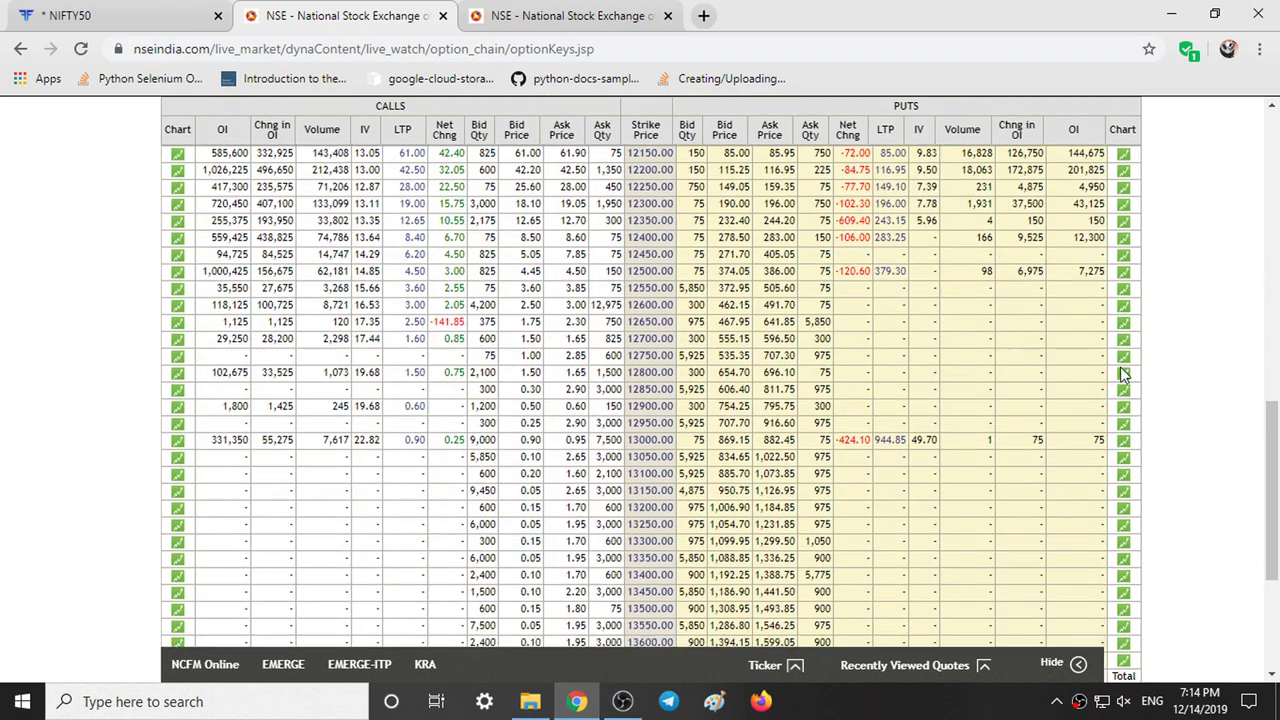
scroll(1122, 380, "down", 3)
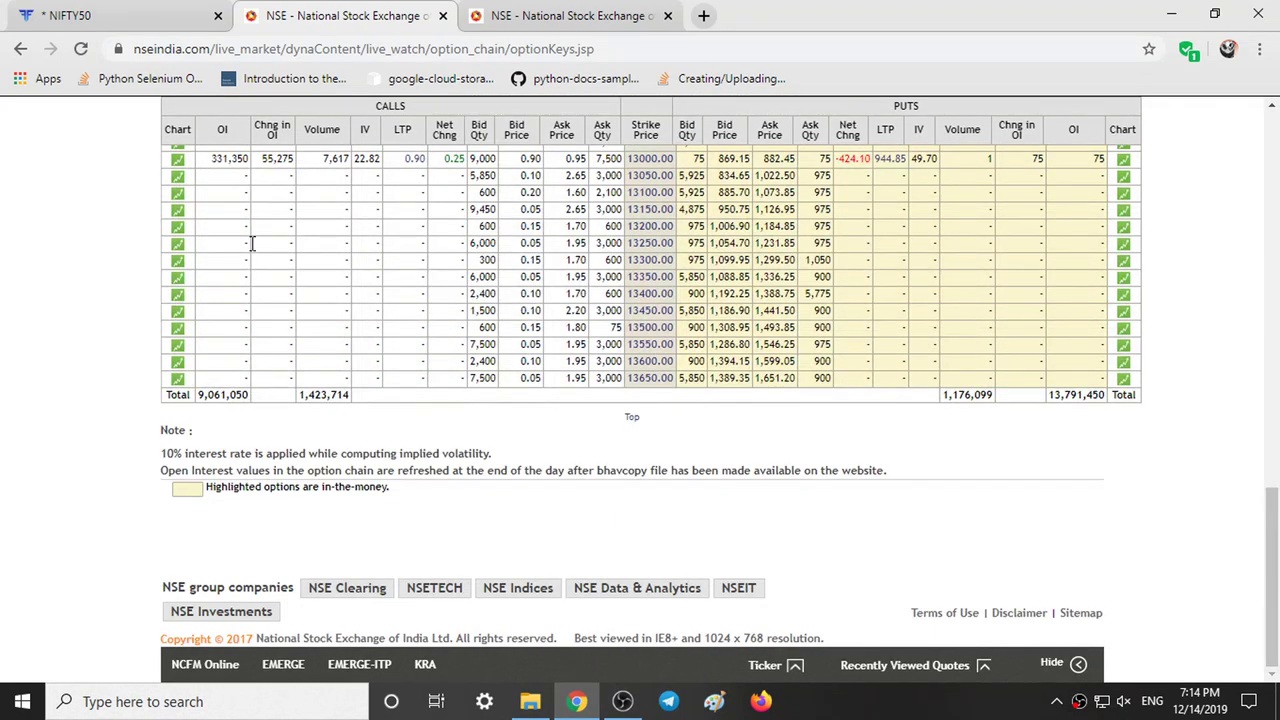
Step: Highlight the CALLS heading, the 9,061,050 total call OI, and the PUTS heading
left_click_drag(368, 108, 452, 105)
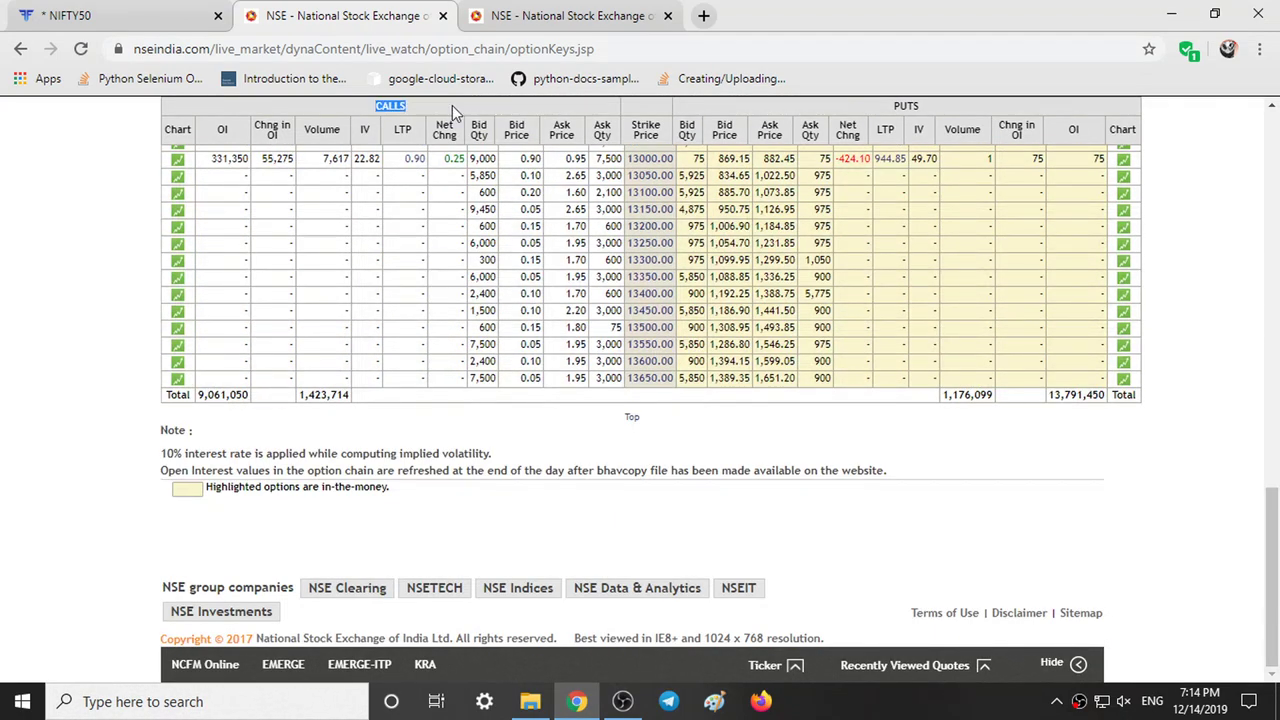
left_click(222, 420)
left_click_drag(198, 397, 243, 397)
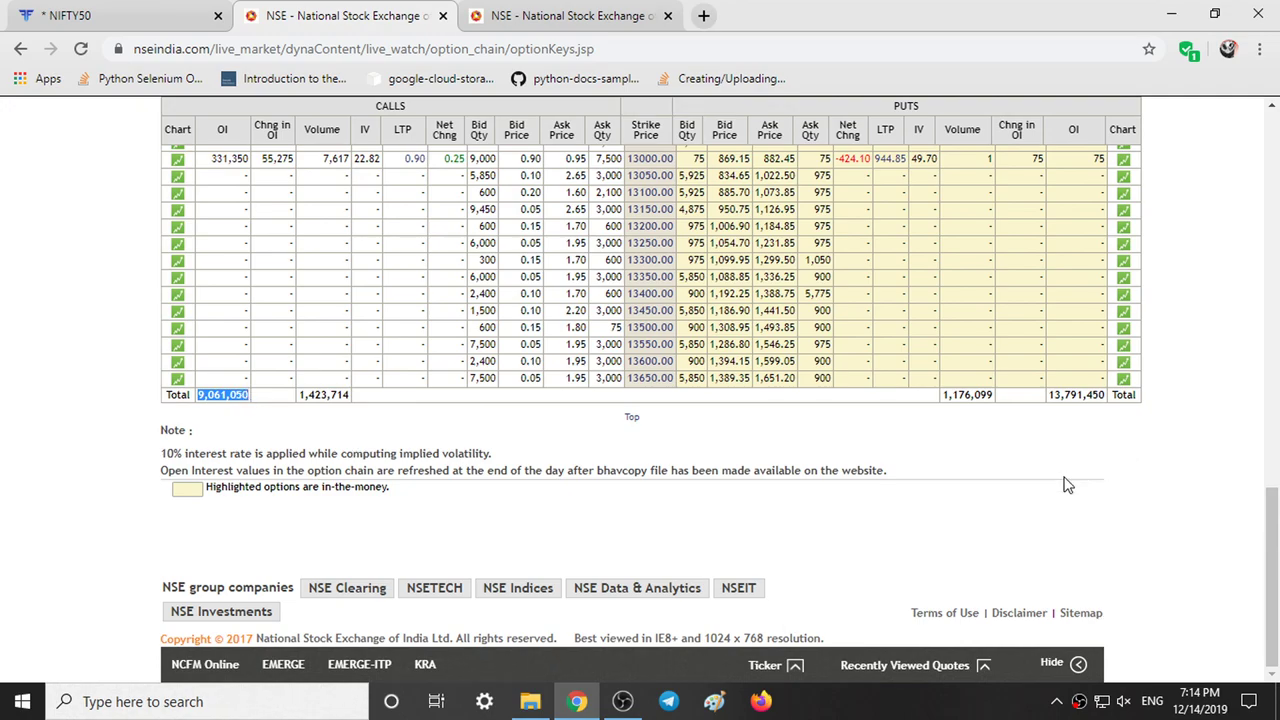
double_click(906, 105)
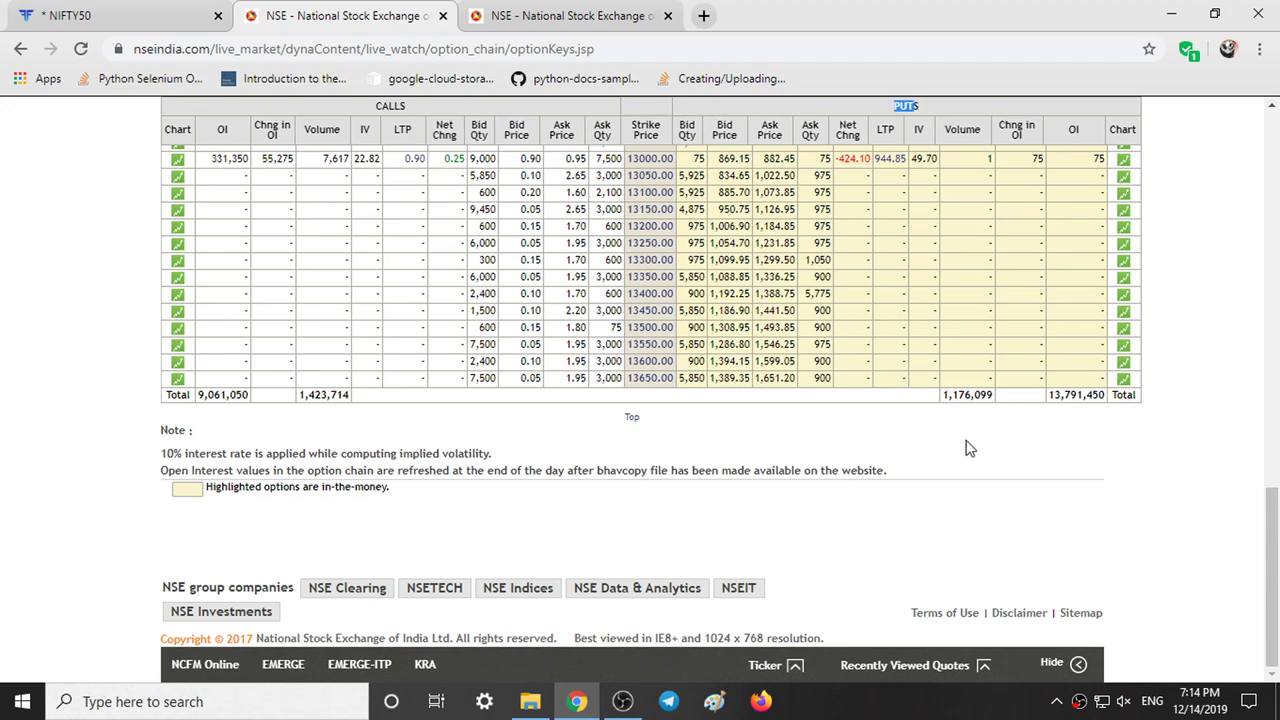
left_click(1058, 400)
Step: Highlight the 12050 strike row, then the 1,026,225 call OI at the 12200 strike
scroll(1105, 432, "up", 1)
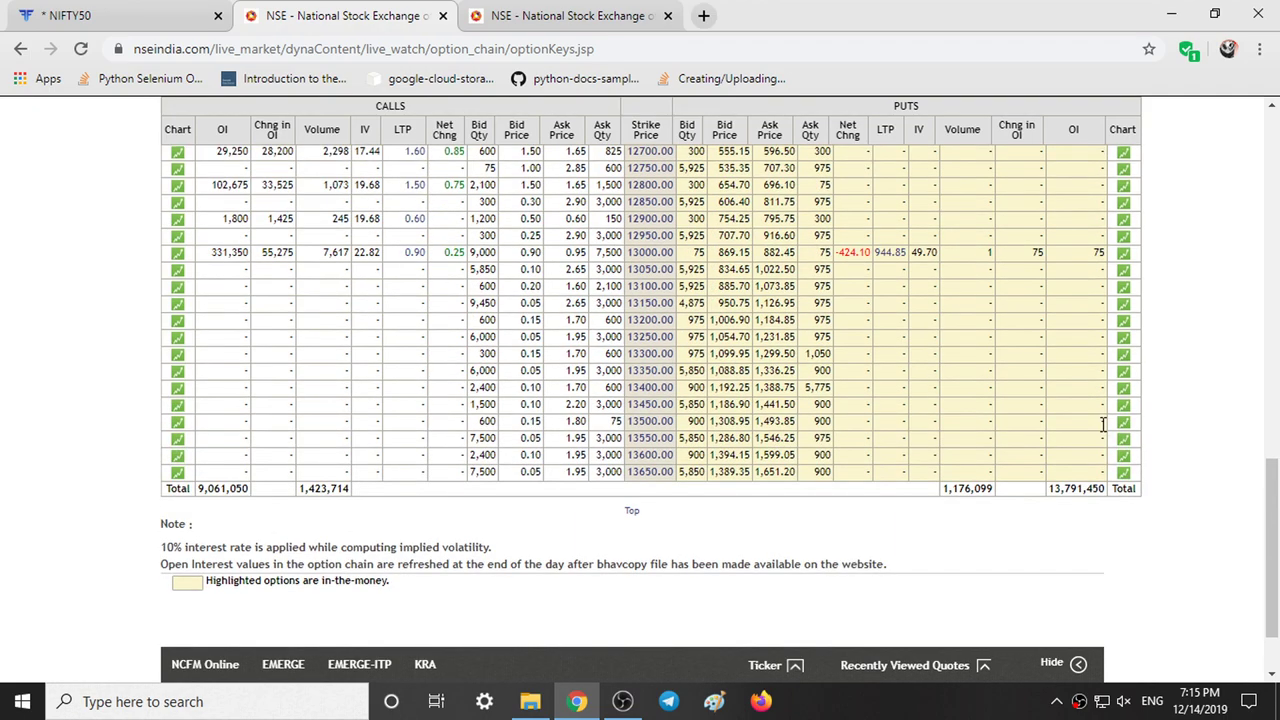
scroll(1103, 424, "up", 4)
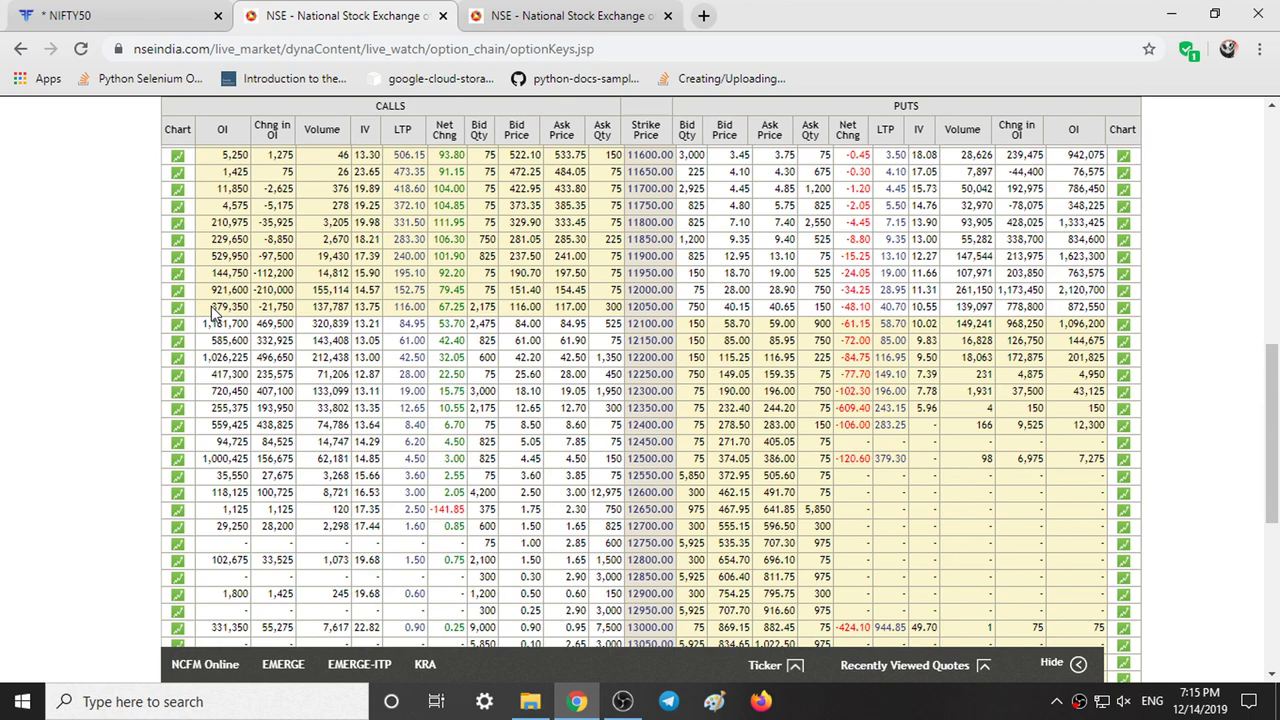
left_click_drag(212, 307, 1088, 312)
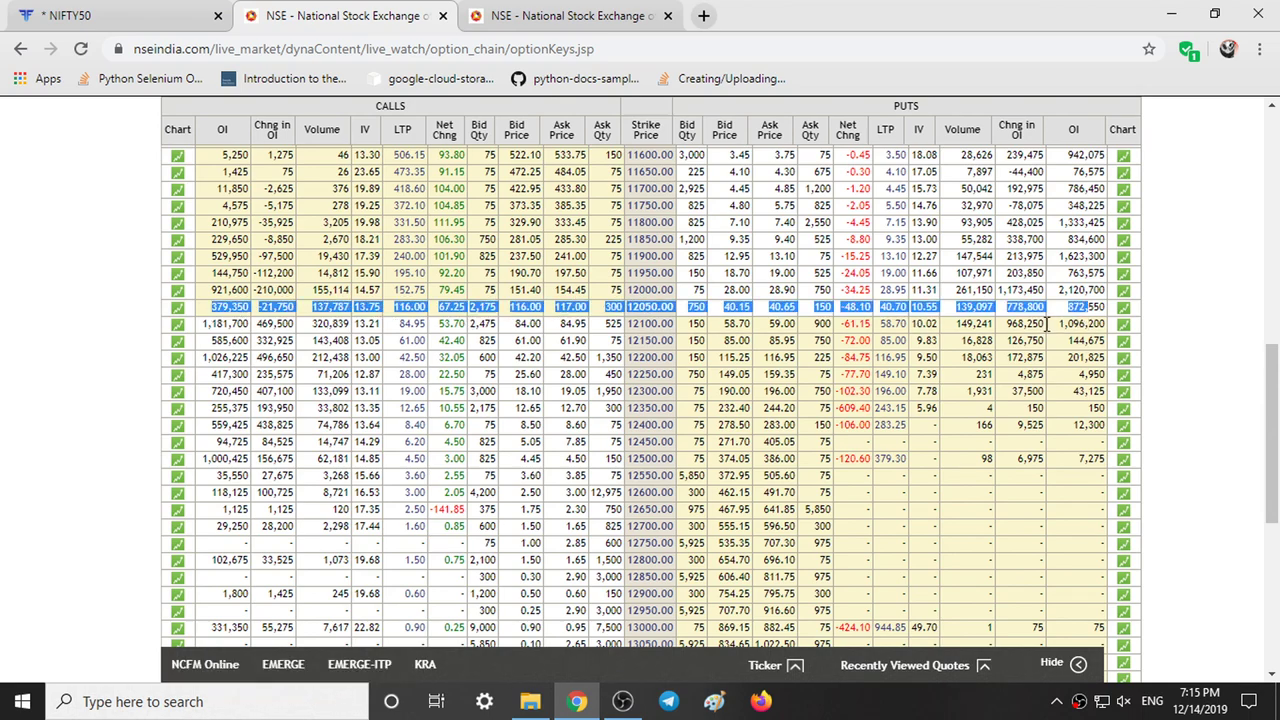
left_click(1225, 291)
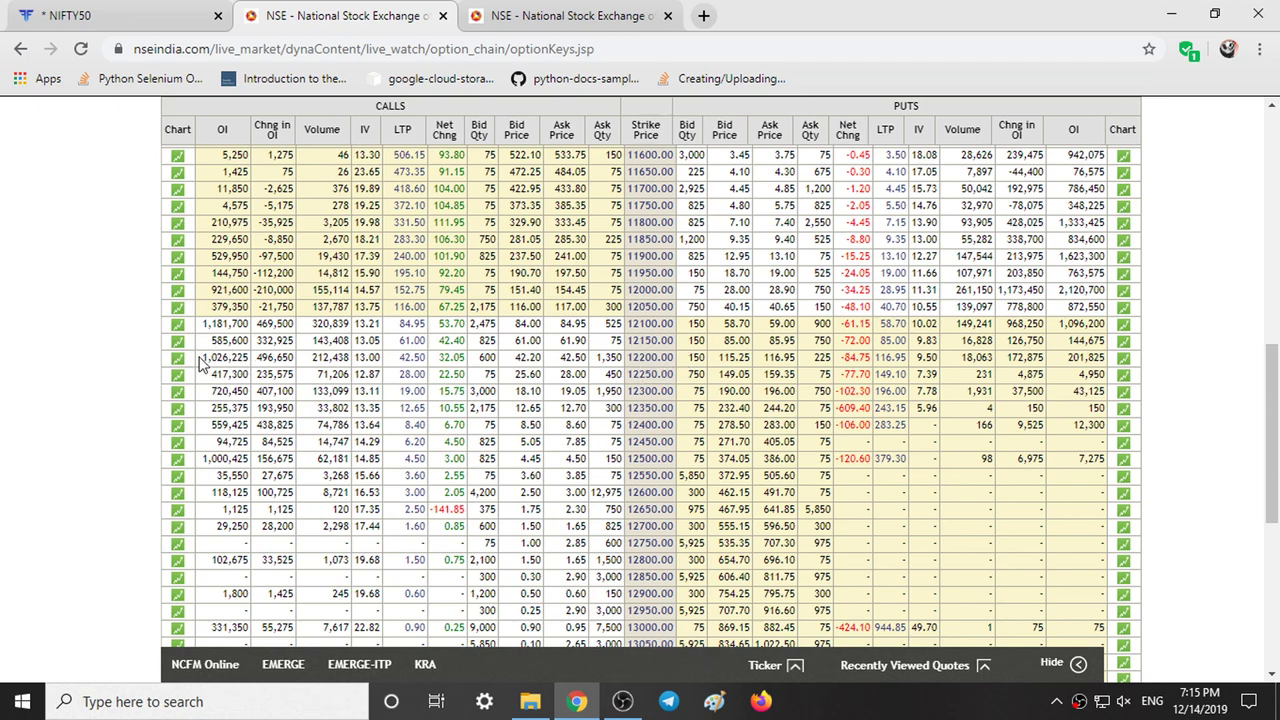
left_click_drag(204, 357, 754, 370)
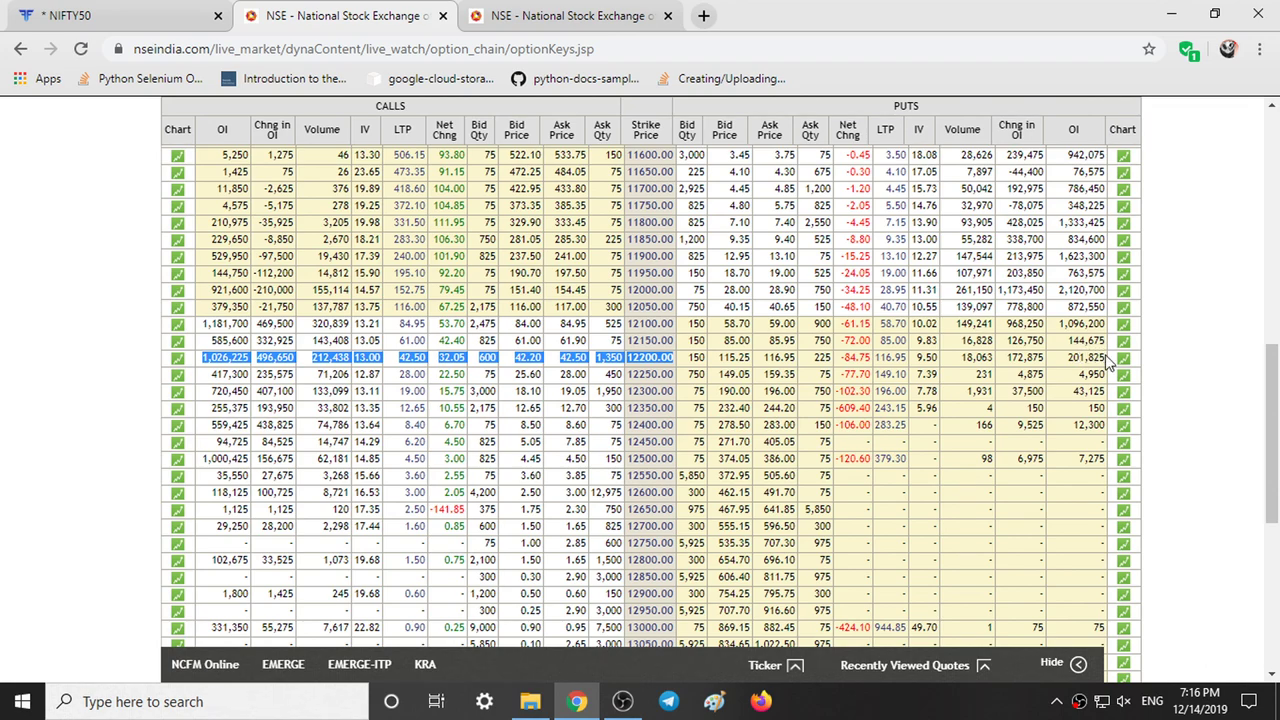
Step: Highlight the 12200 put-side values, then the call open interest at the 12500 strike
left_click_drag(1106, 357, 727, 357)
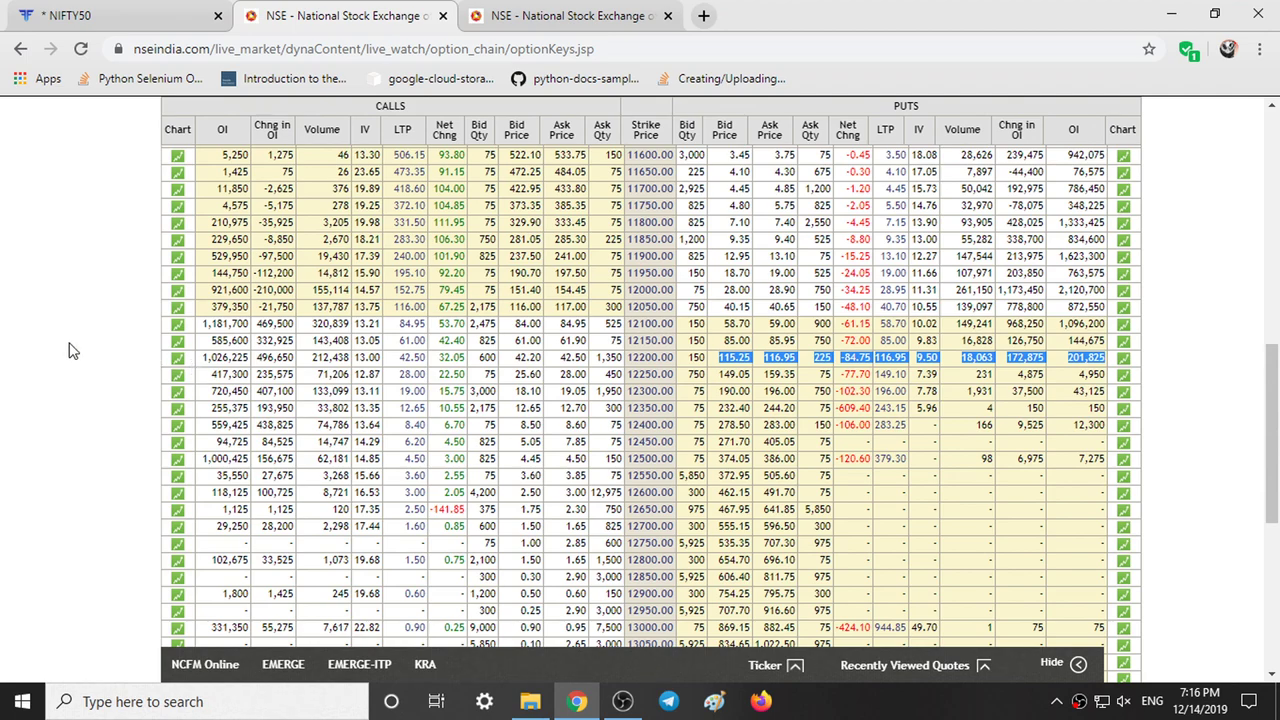
left_click(145, 358)
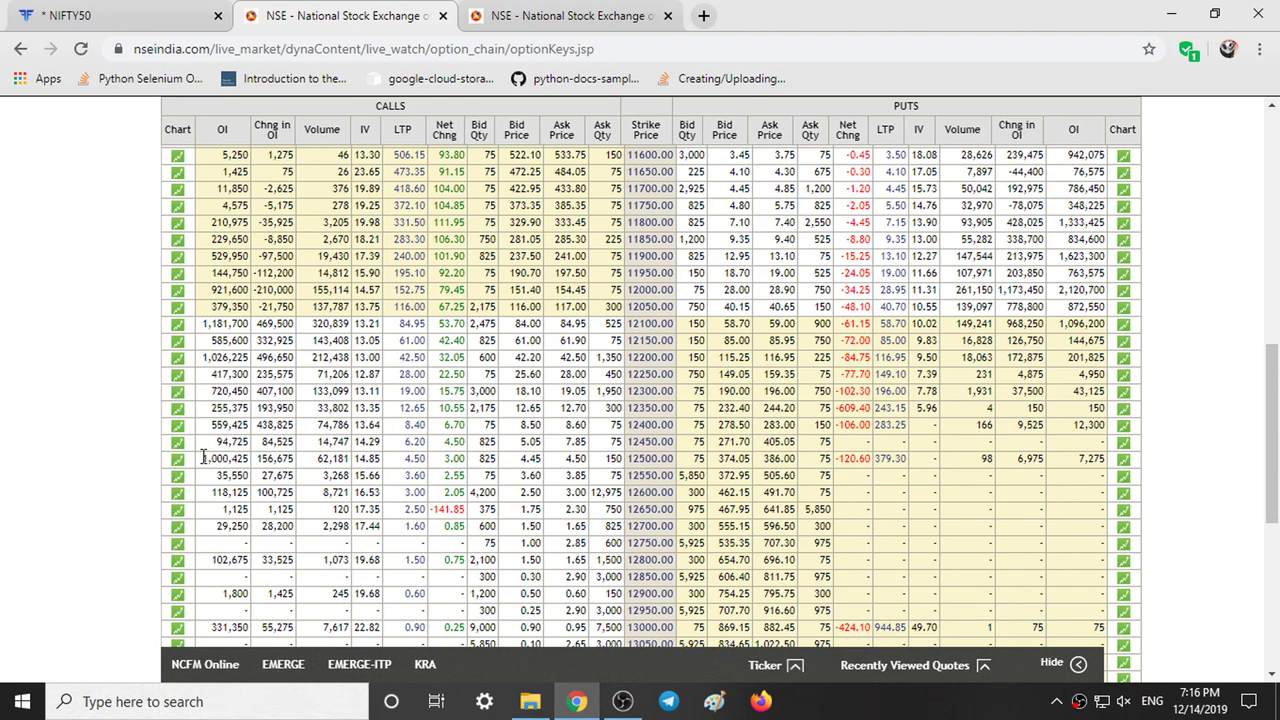
left_click_drag(203, 459, 234, 460)
Step: Scroll the option chain table, then return to the Fyers NIFTY50 chart
scroll(648, 474, "down", 3)
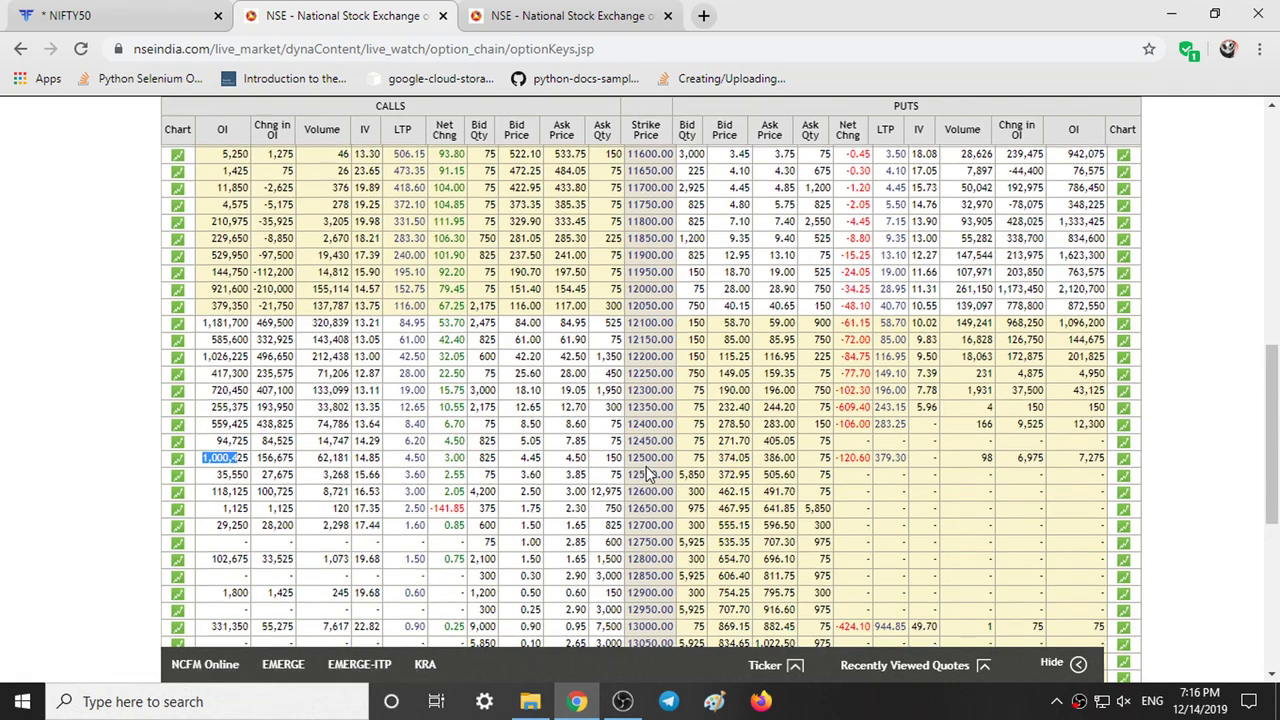
scroll(648, 474, "down", 2)
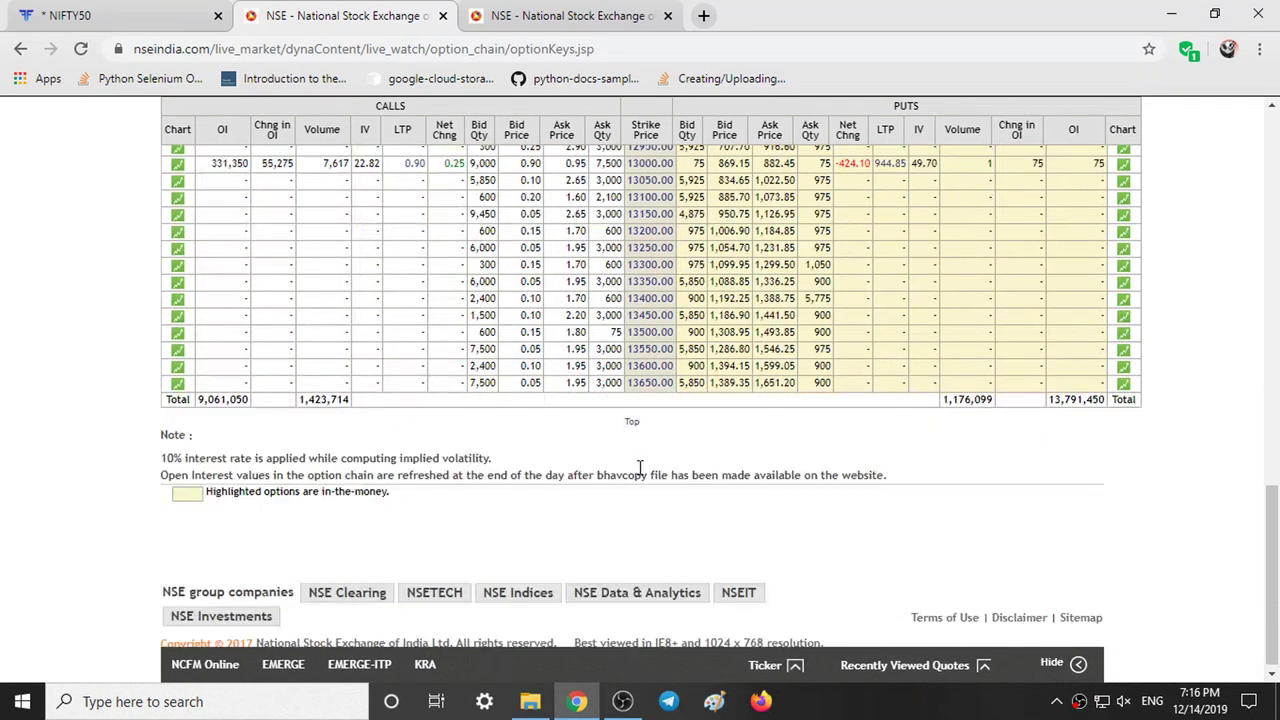
scroll(634, 466, "up", 3)
scroll(634, 466, "up", 3)
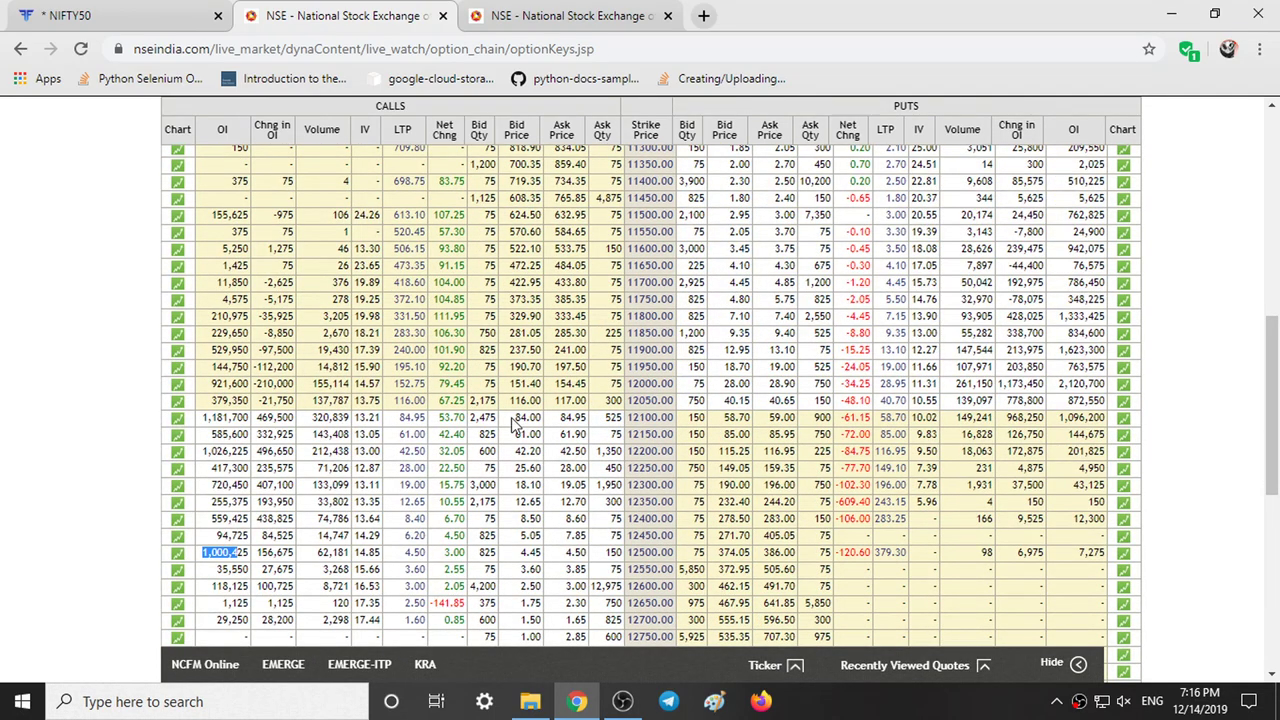
left_click(135, 9)
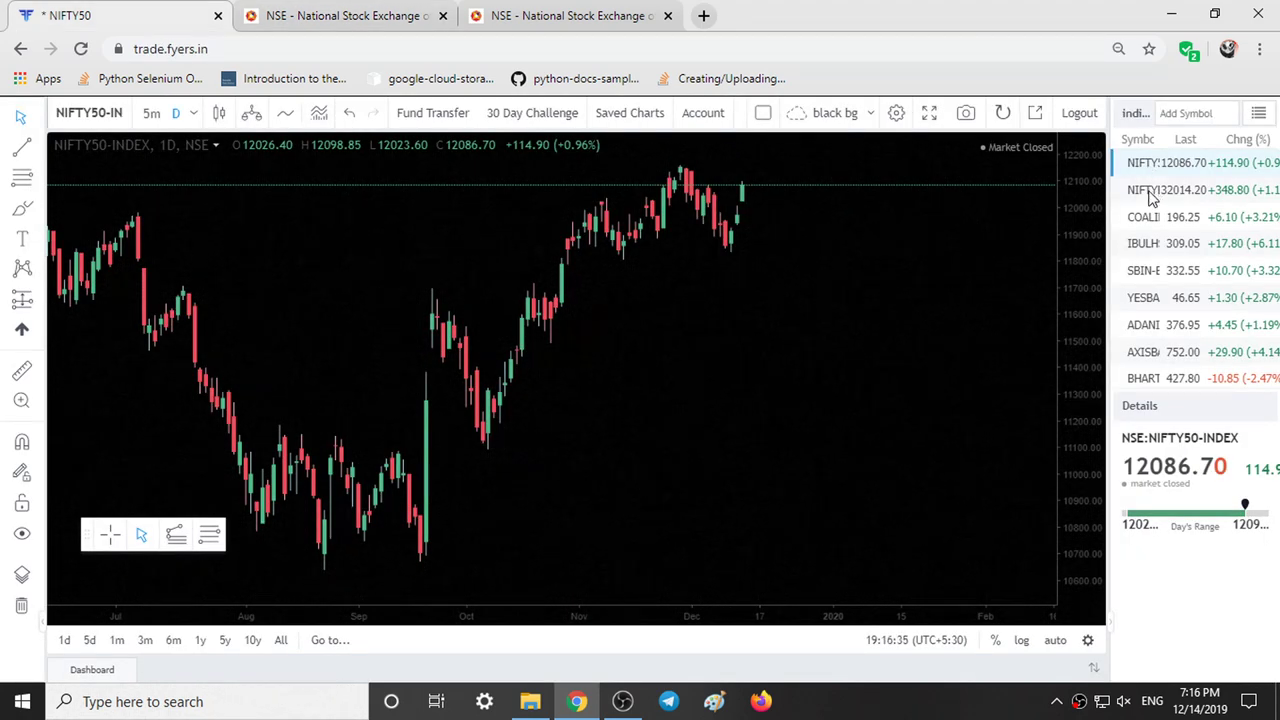
Step: Load the NIFTY BANK daily chart, then rescale and pan it to show August–December
left_click(1150, 197)
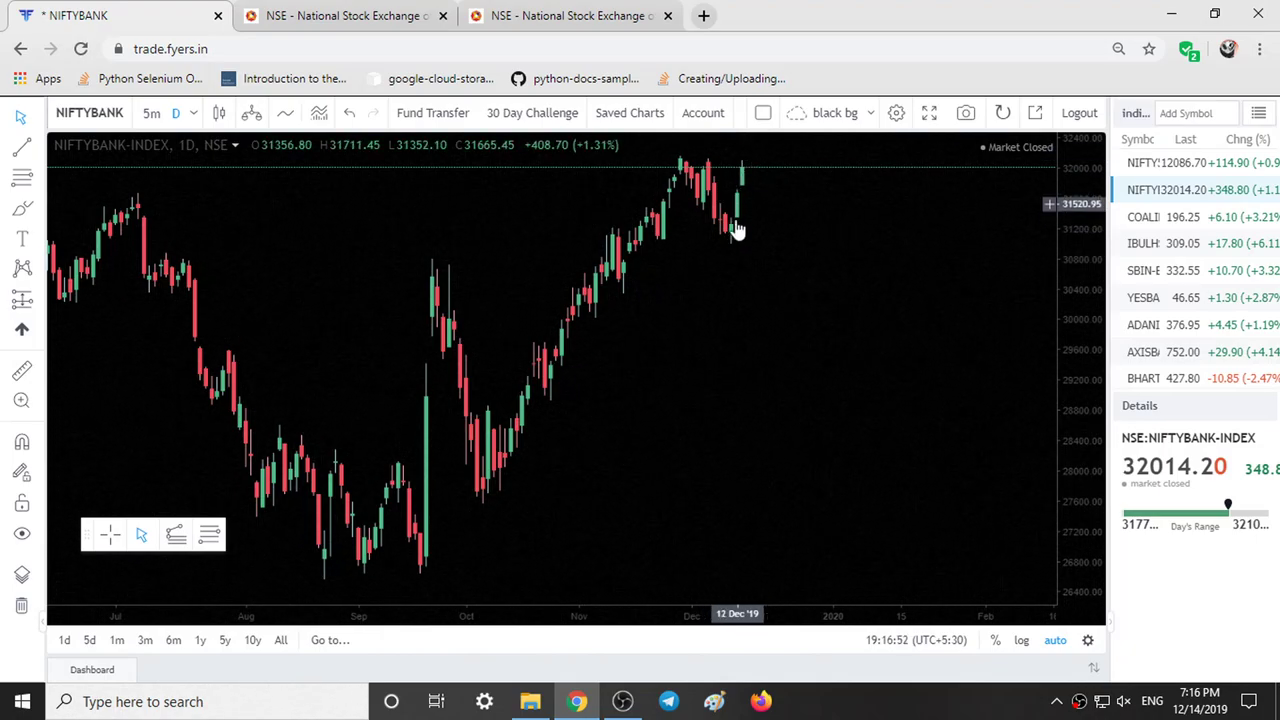
scroll(735, 240, "up", 1)
scroll(693, 230, "up", 1)
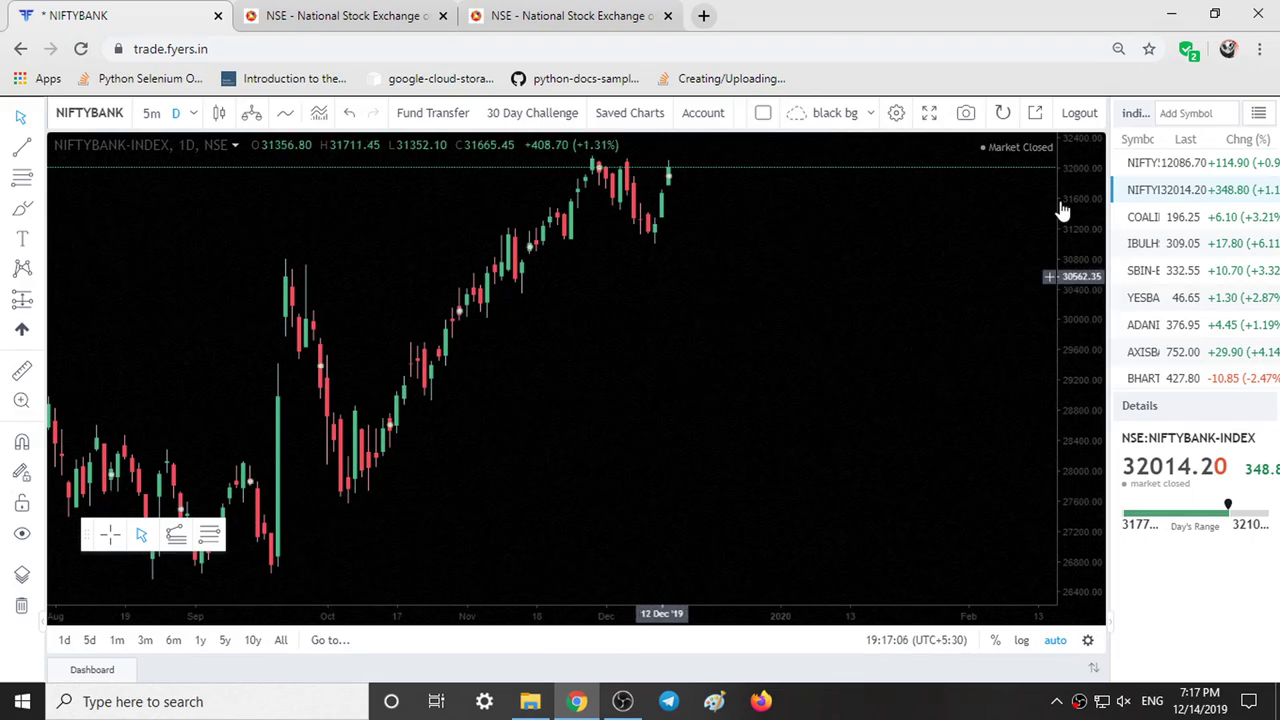
left_click_drag(1063, 208, 786, 220)
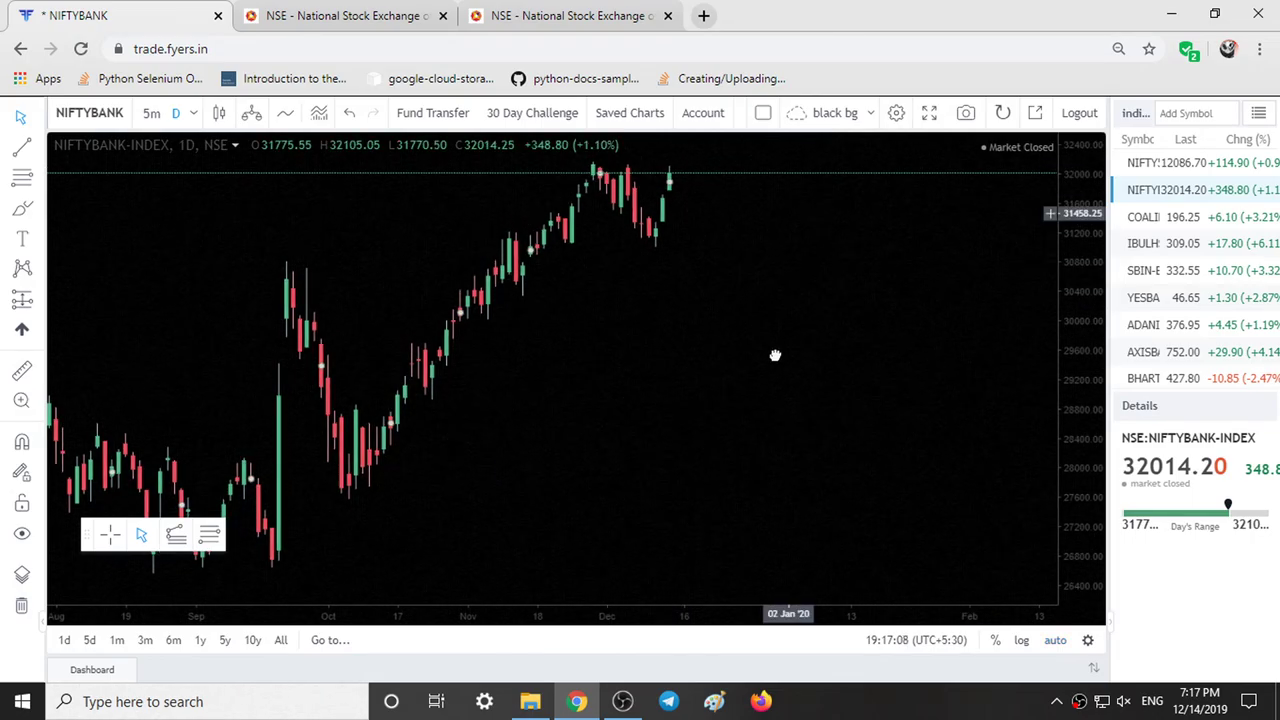
left_click_drag(774, 363, 811, 291)
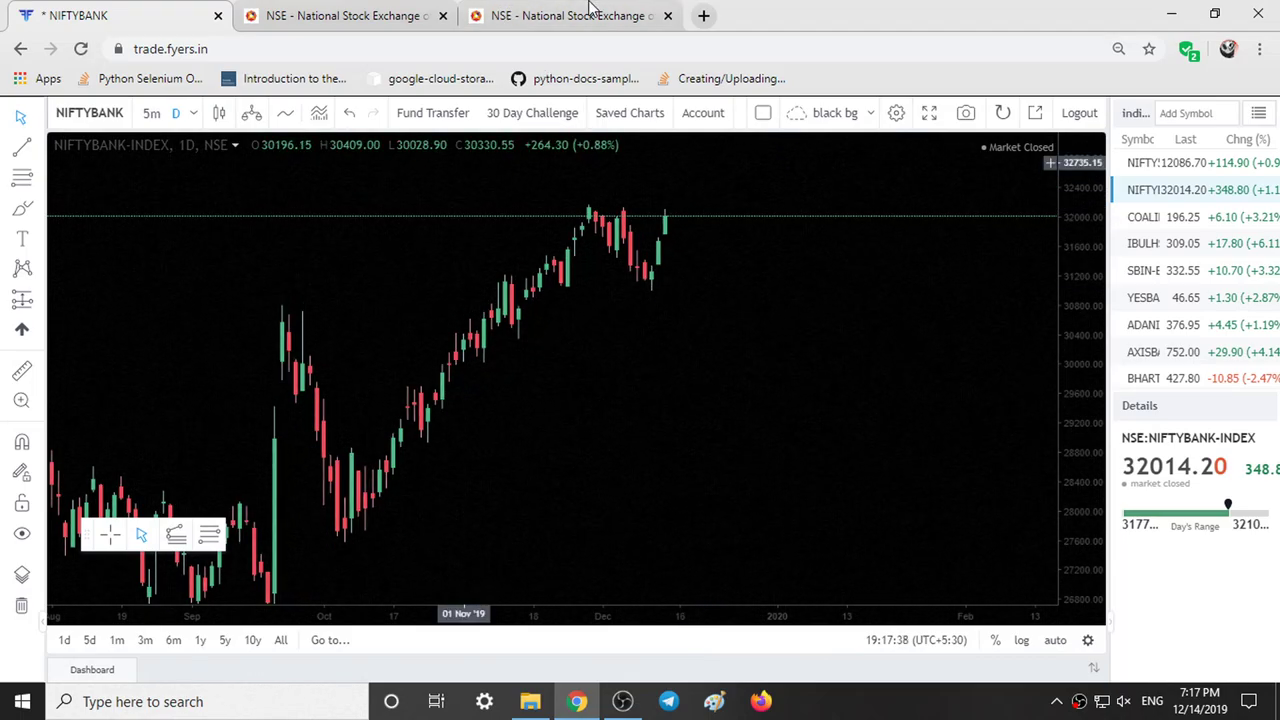
Step: Switch the NIFTYBANK chart to 1-hour candles, zoomed to October through mid-December
left_click(193, 113)
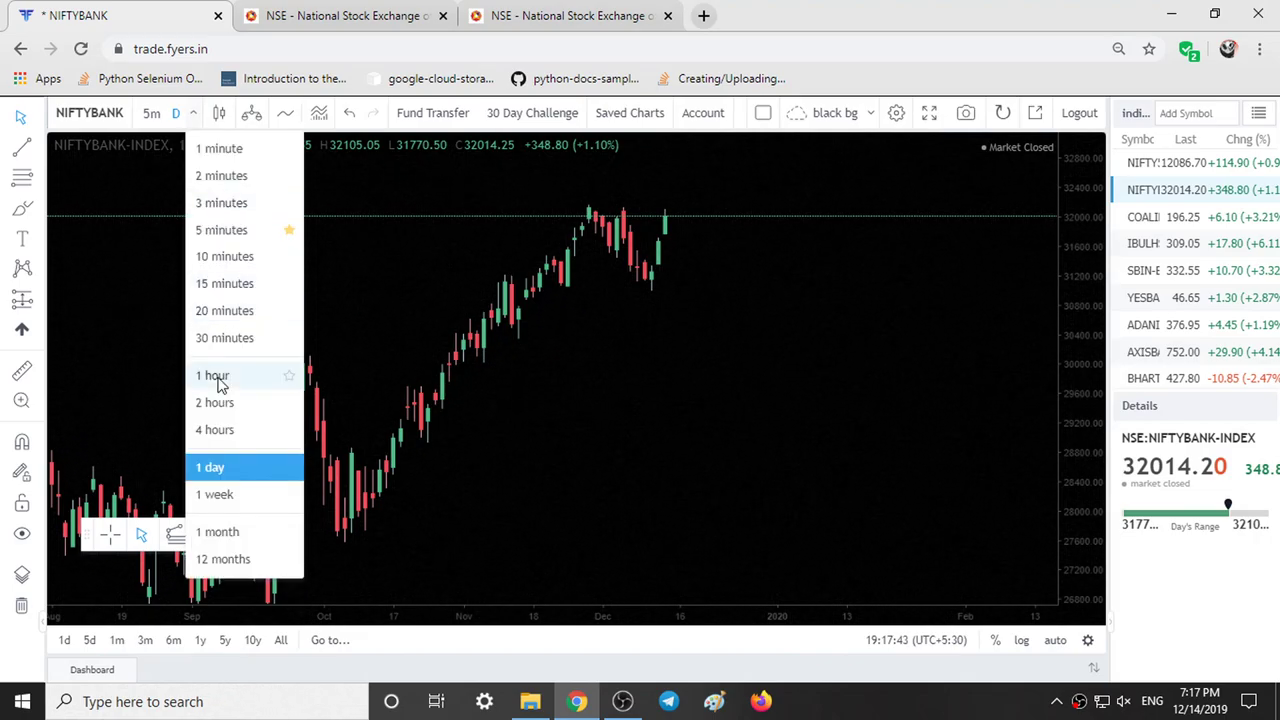
left_click(214, 376)
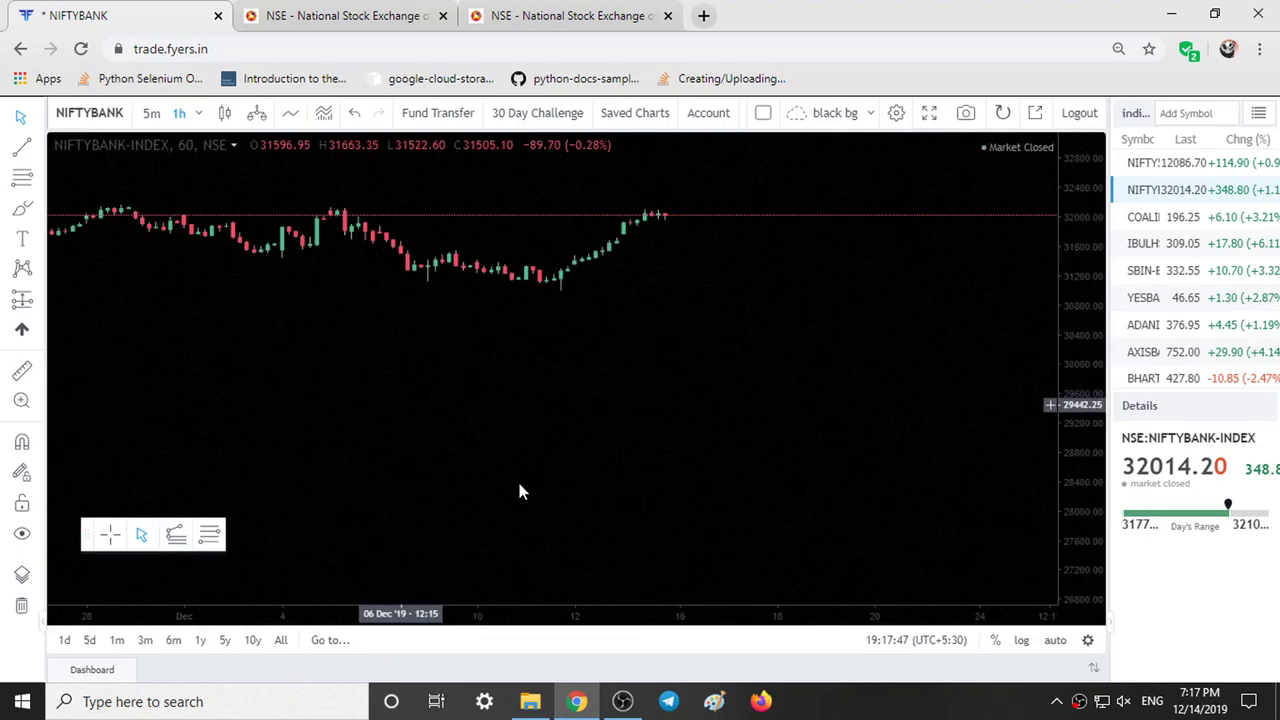
scroll(636, 543, "down", 6)
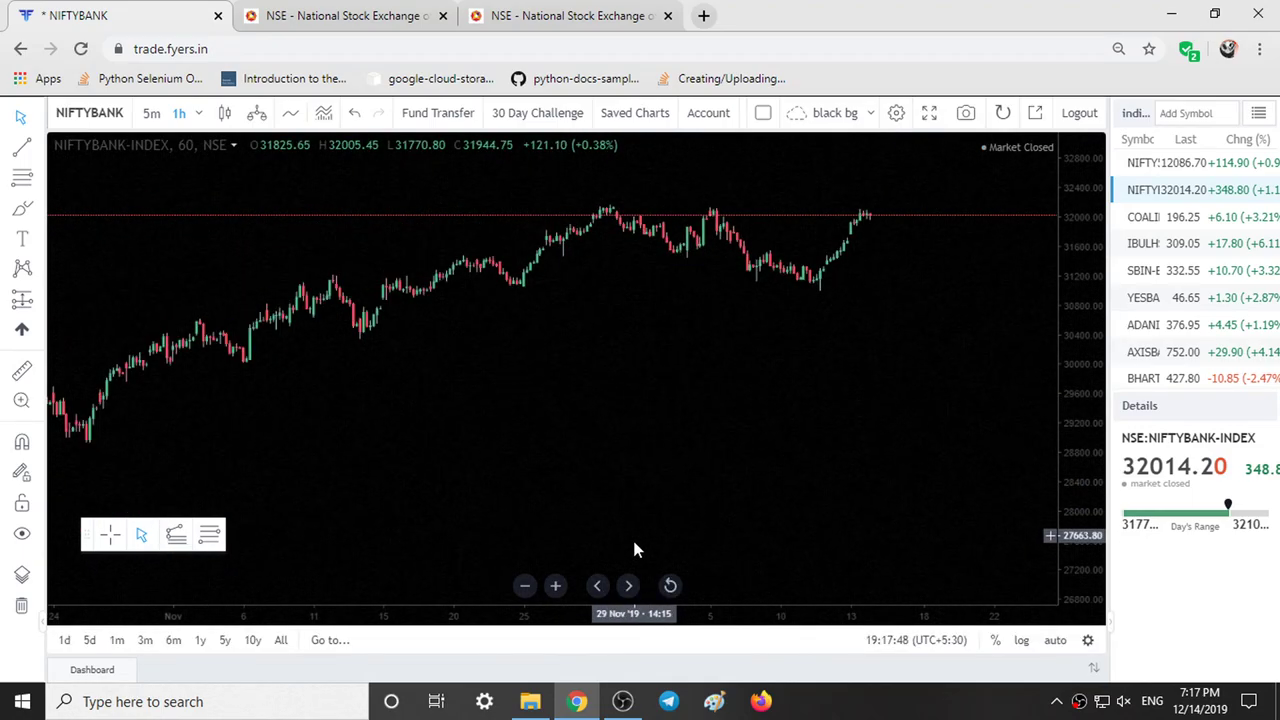
scroll(634, 549, "down", 3)
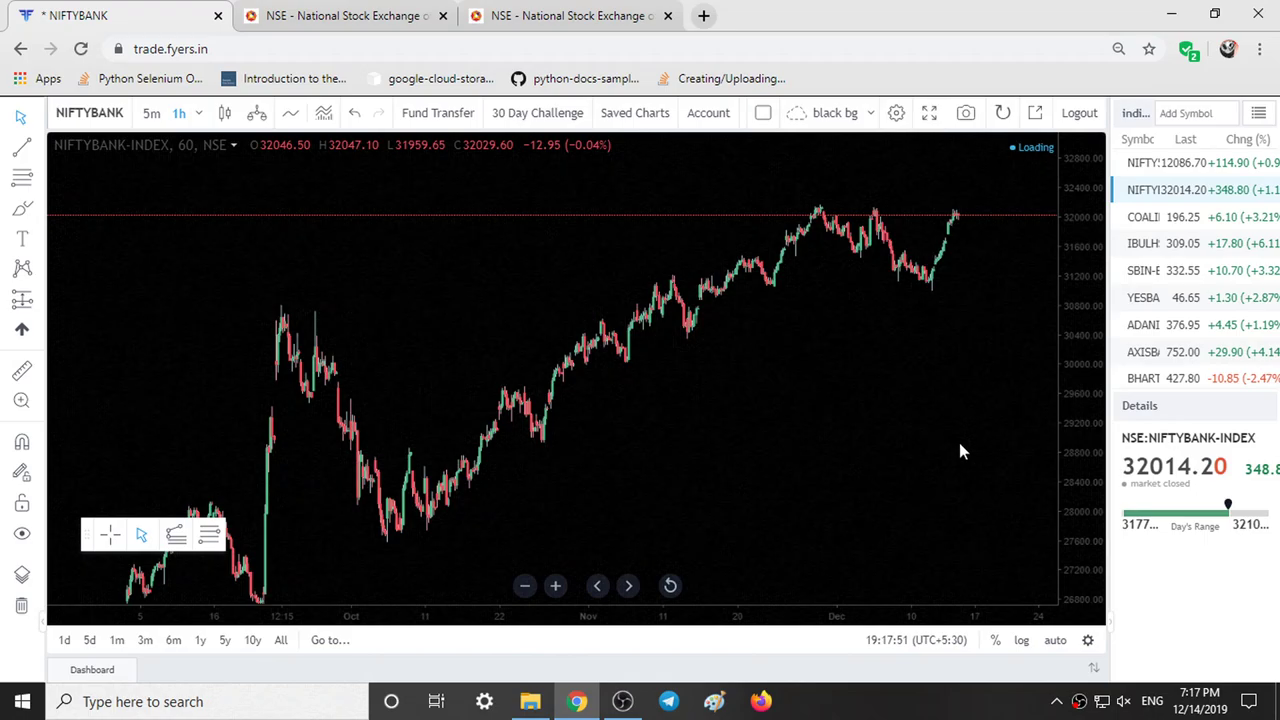
scroll(928, 378, "up", 4)
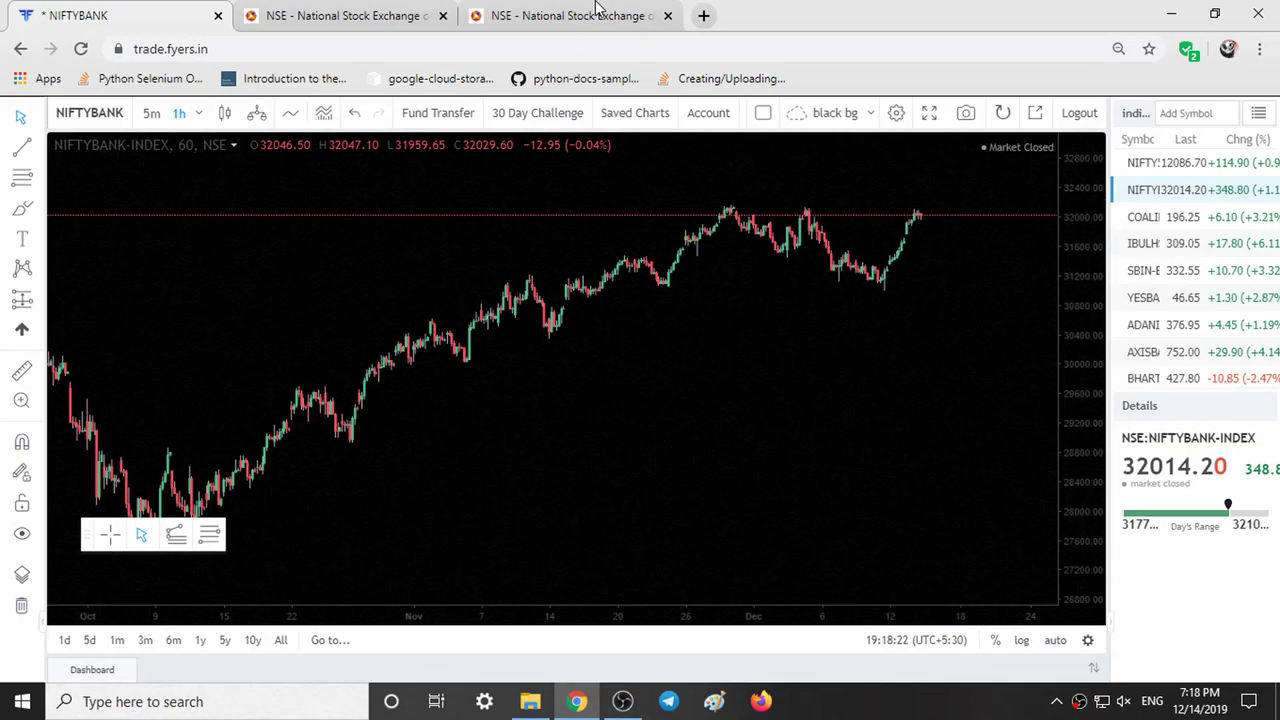
Step: On the BANKNIFTY option chain, highlight the total call OI and the 3,559,300 total put OI
left_click(596, 14)
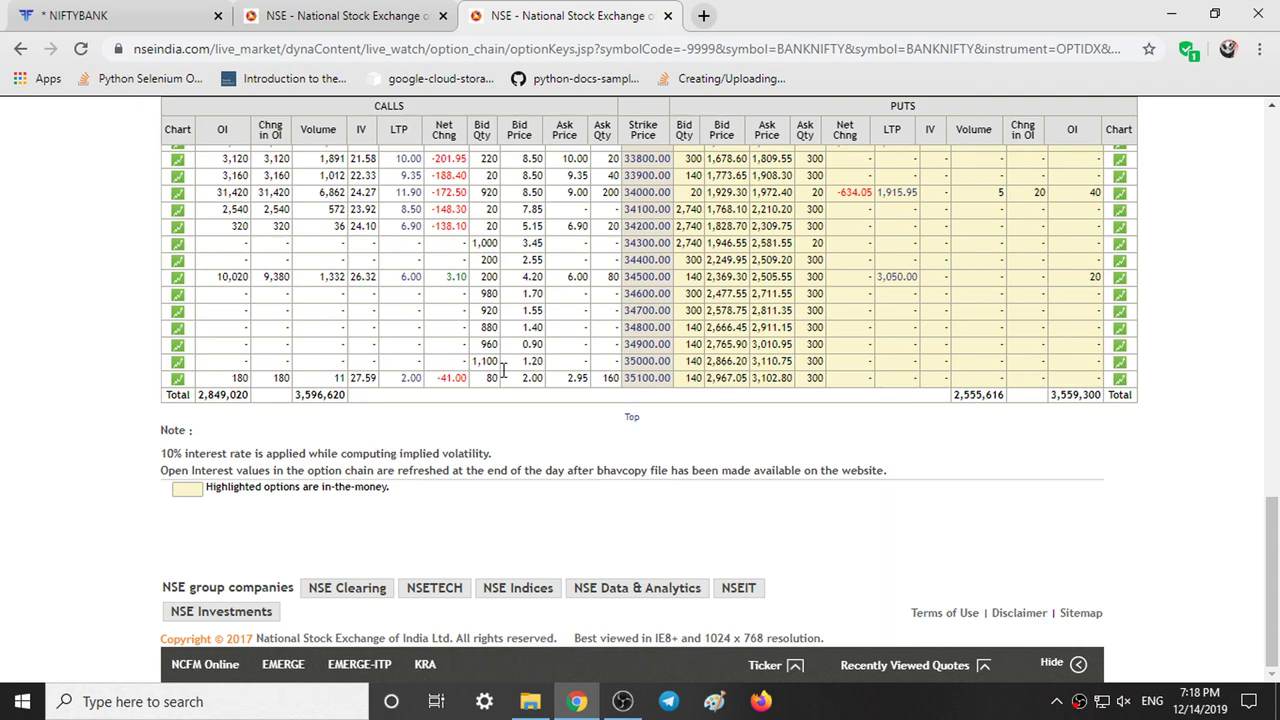
double_click(375, 106)
left_click_drag(197, 395, 236, 395)
left_click_drag(1053, 395, 1086, 395)
left_click(1097, 395)
double_click(1097, 395)
left_click(1116, 458)
Step: Scroll through the strikes to the 32000 row: 337,320 call OI and 458,120 put OI
scroll(970, 428, "up", 2)
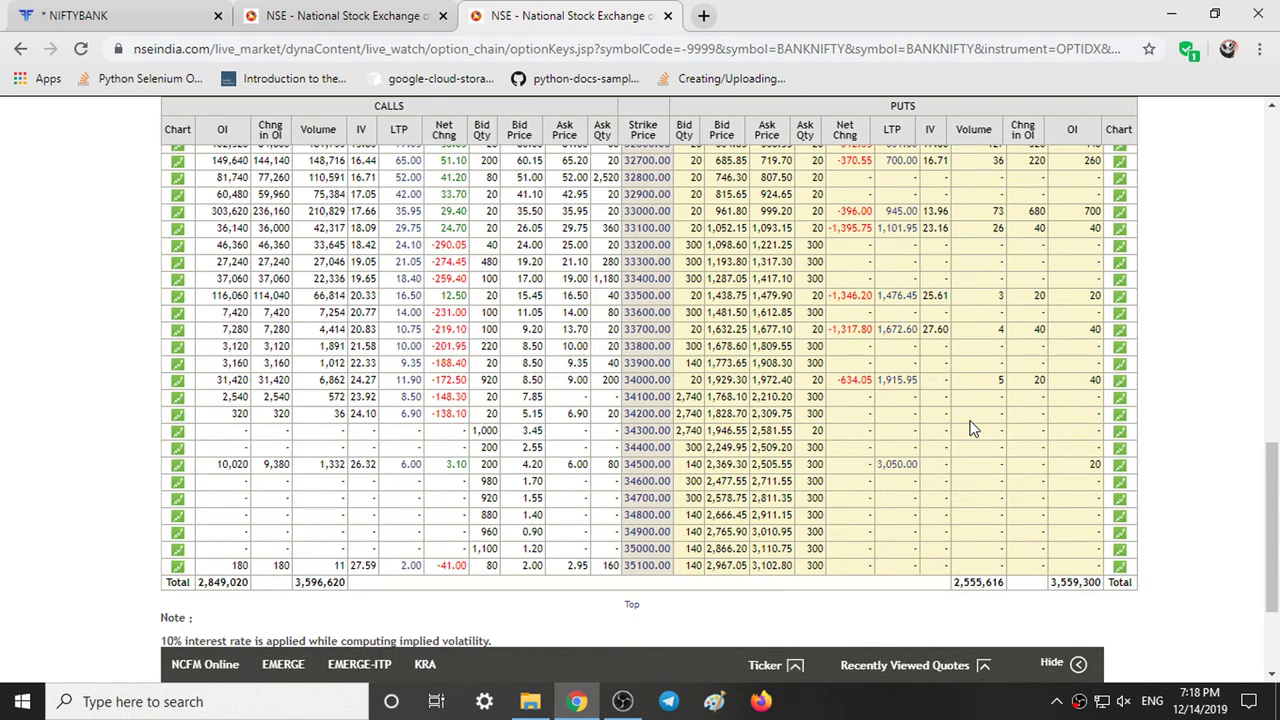
scroll(972, 428, "up", 5)
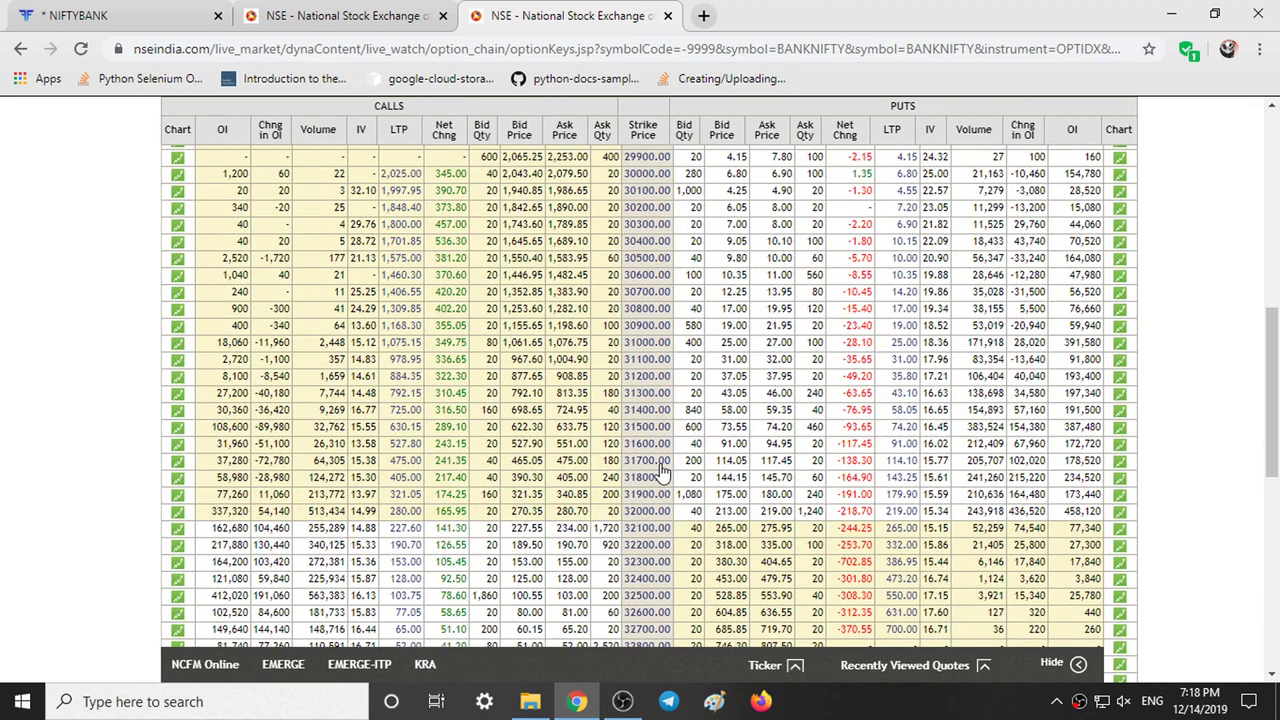
scroll(1168, 398, "up", 3)
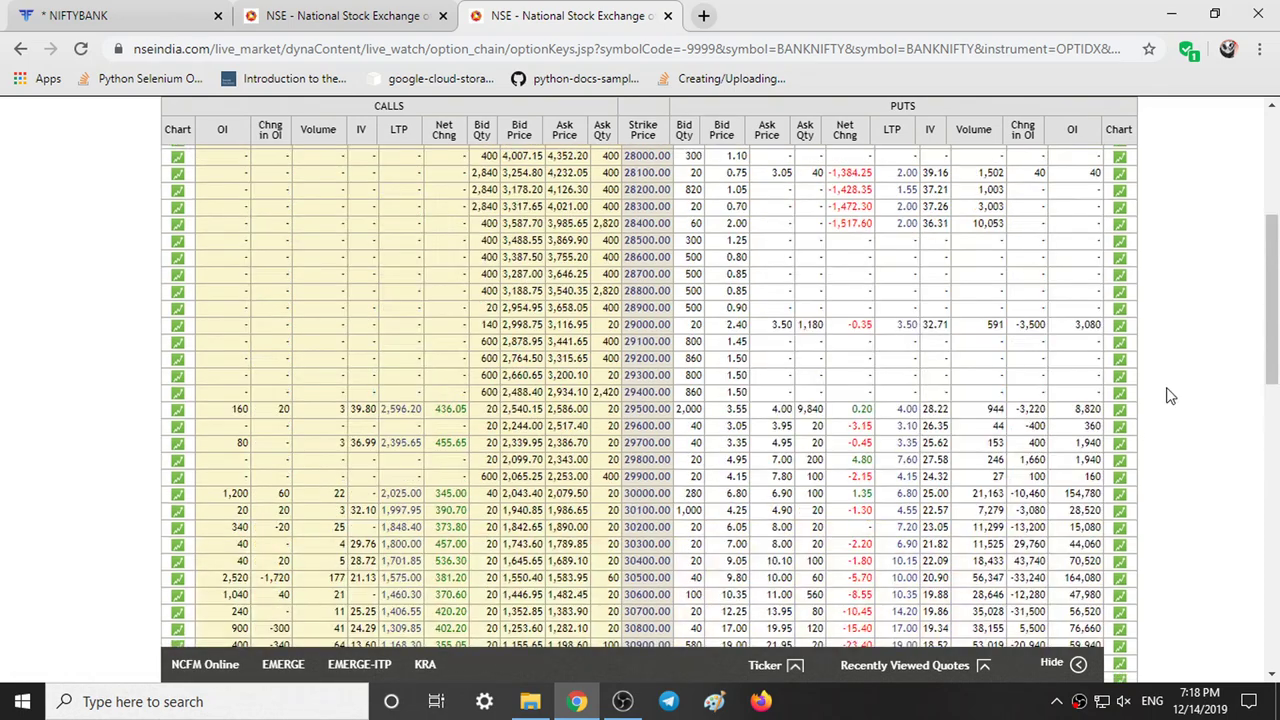
scroll(1170, 396, "up", 4)
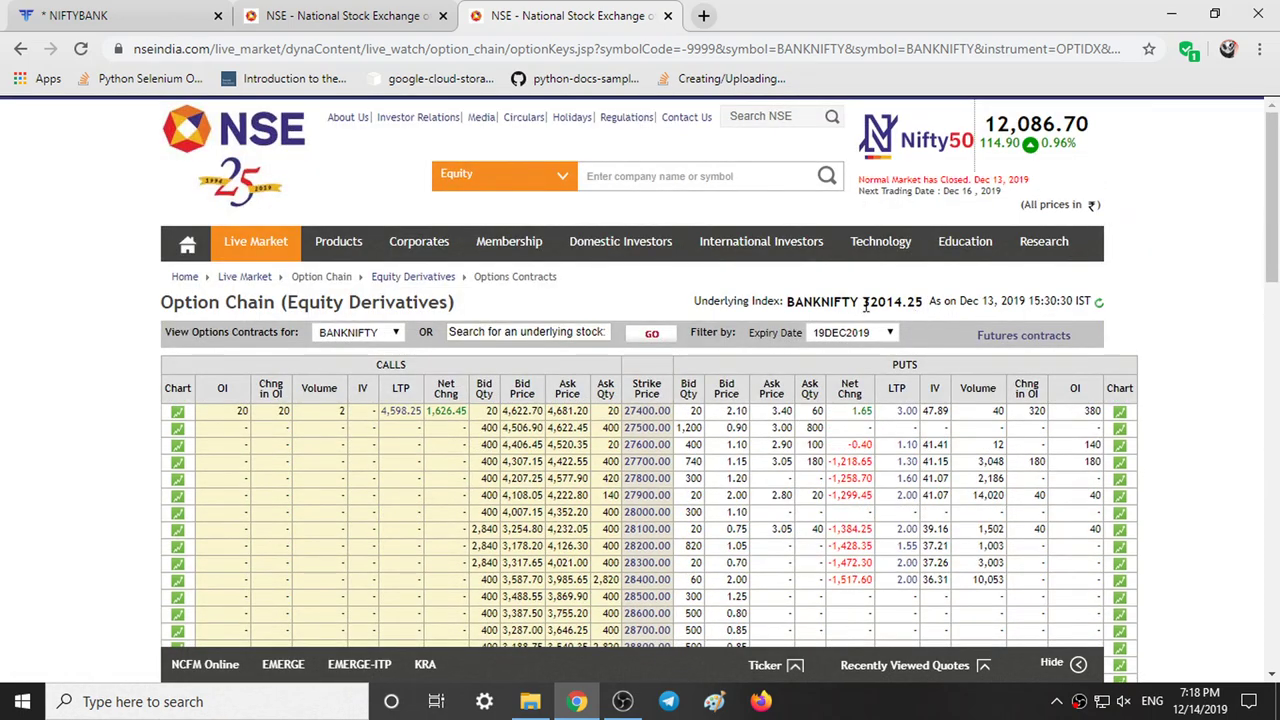
scroll(1263, 352, "down", 3)
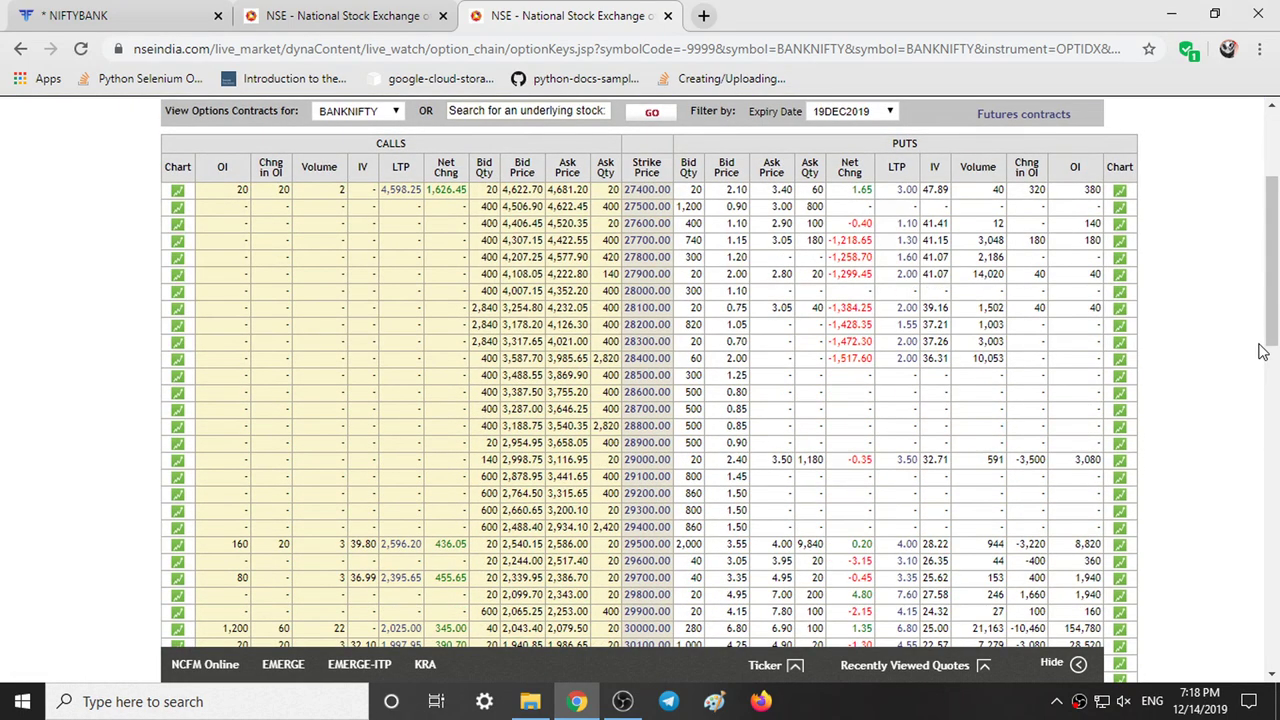
scroll(1263, 352, "down", 3)
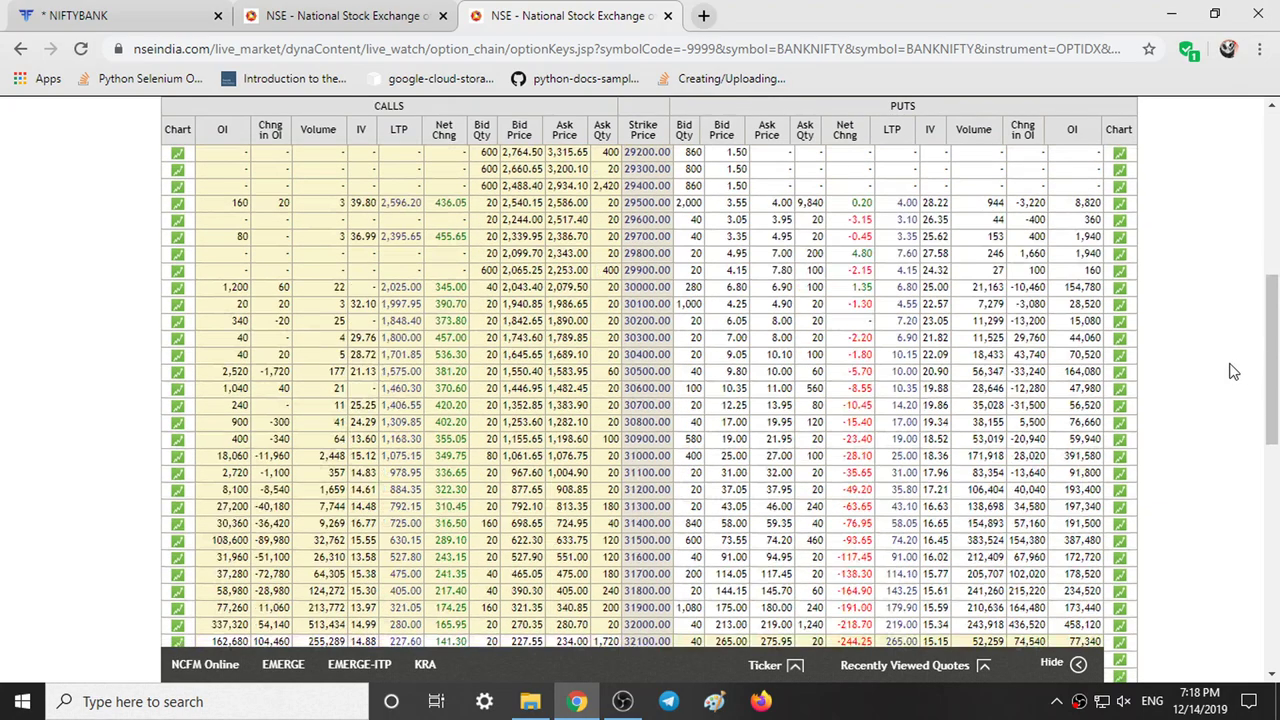
scroll(1233, 371, "down", 2)
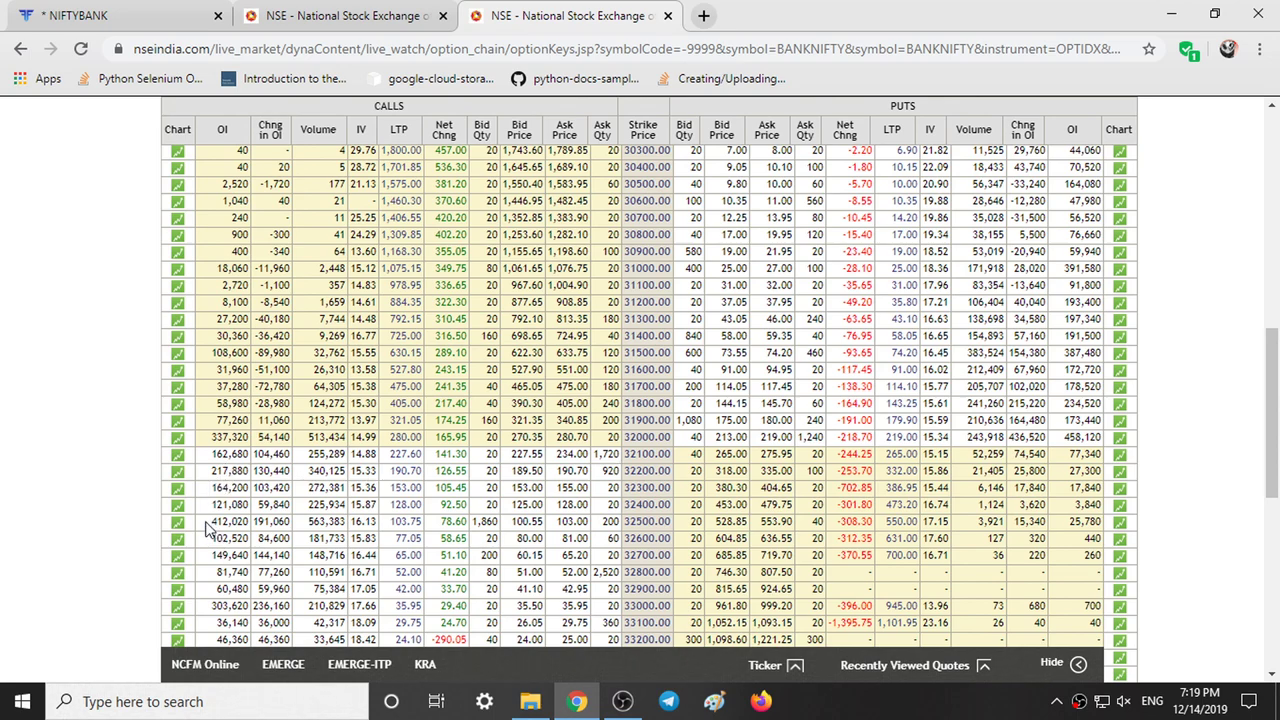
left_click_drag(207, 528, 1108, 532)
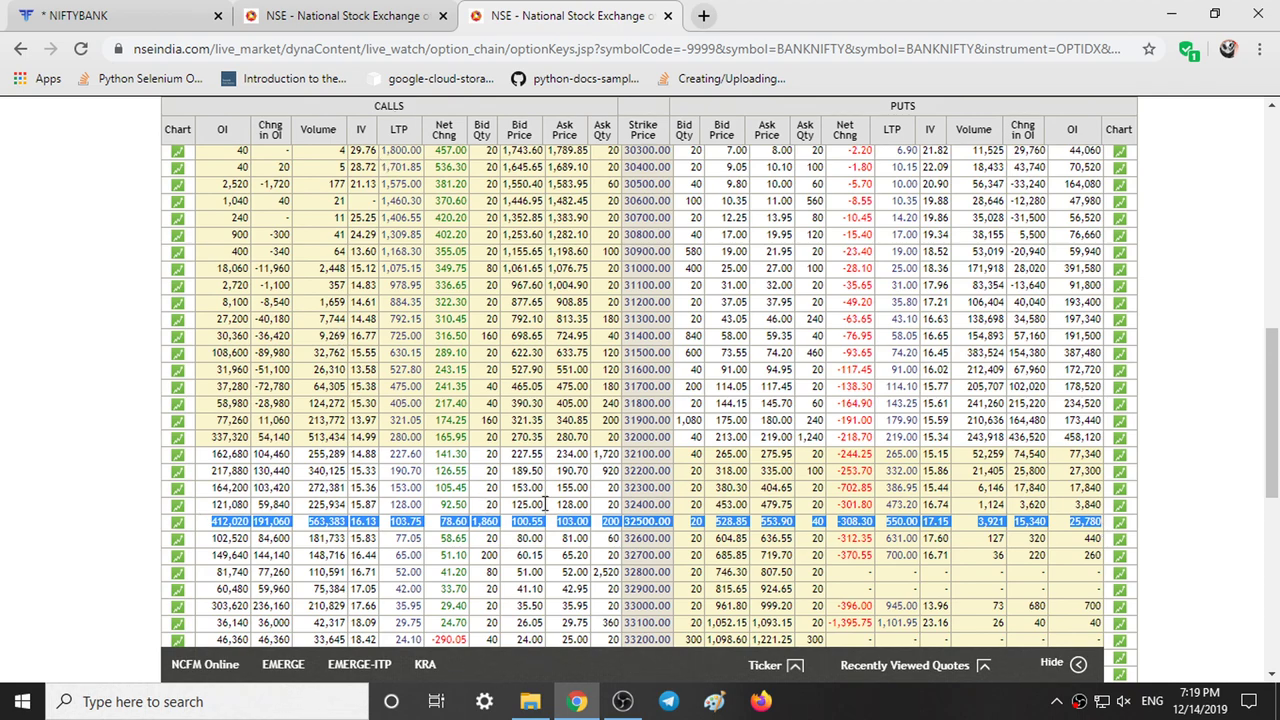
left_click(96, 420)
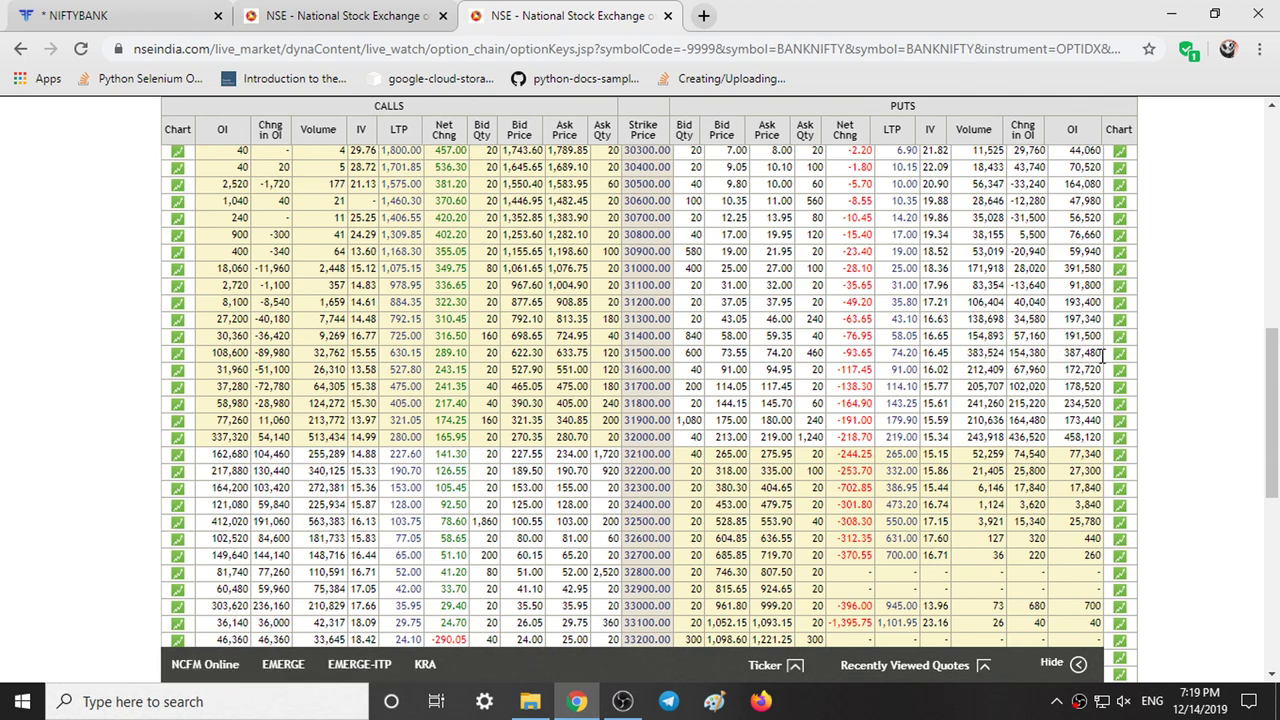
left_click_drag(1087, 353, 590, 355)
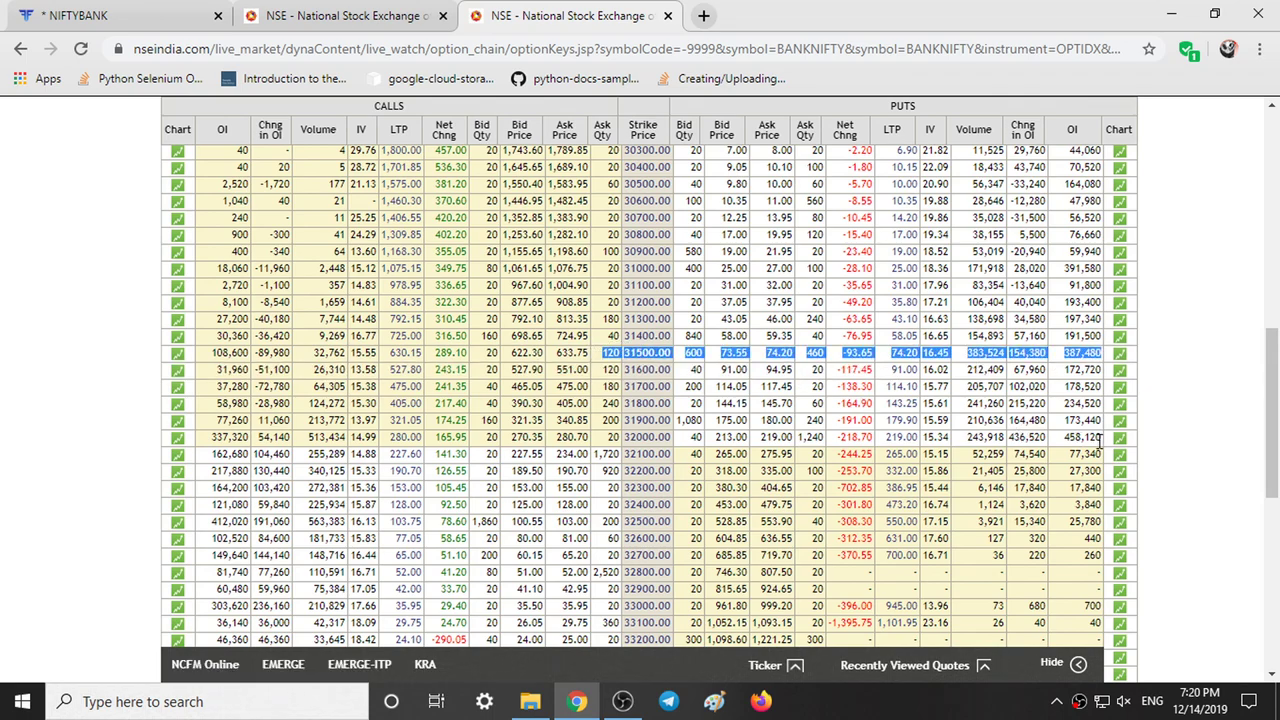
left_click_drag(1099, 440, 622, 437)
left_click_drag(1274, 423, 1276, 478)
scroll(1270, 480, "down", 3)
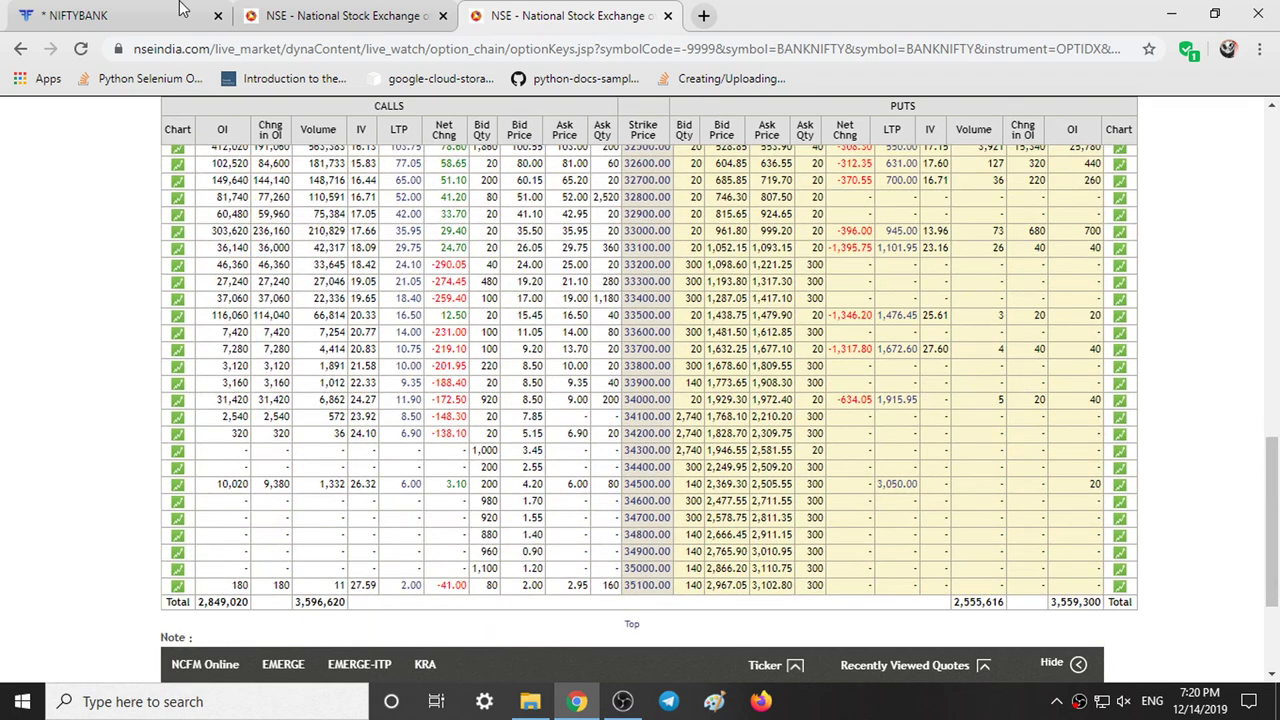
Step: Return to the NIFTYBANK chart and load COALINDIA from the watchlist
left_click(90, 10)
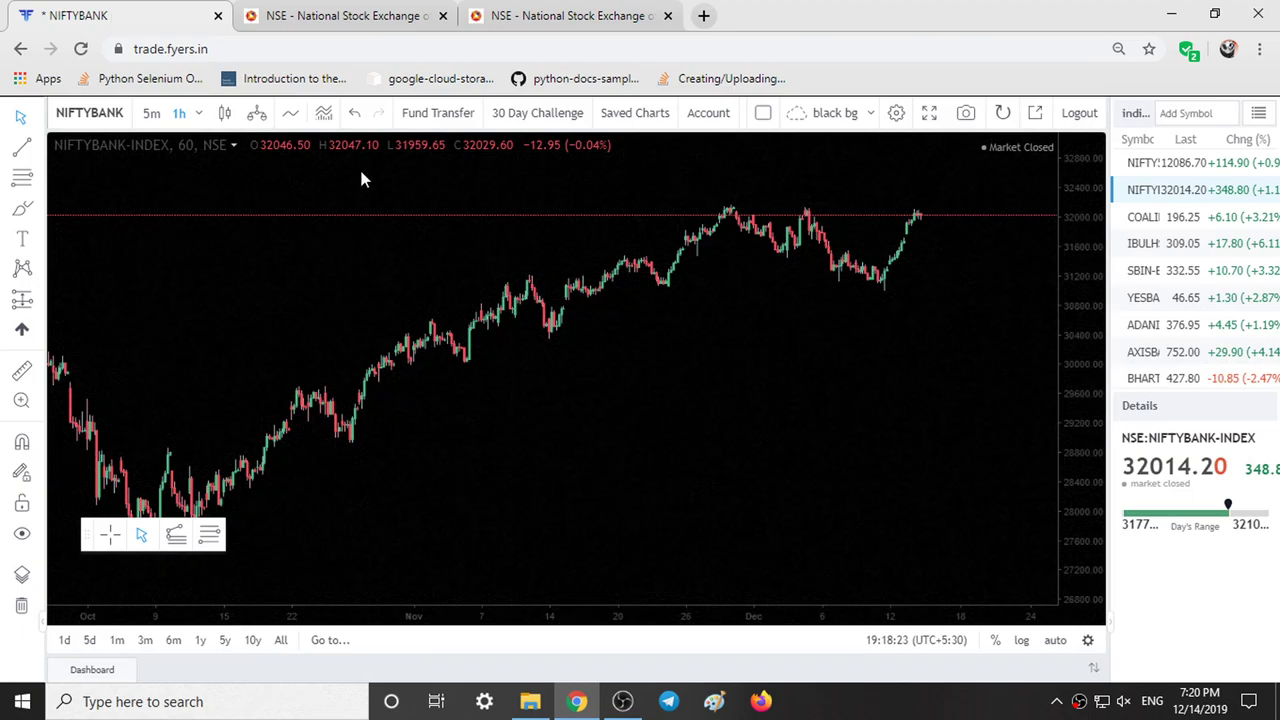
left_click(1172, 224)
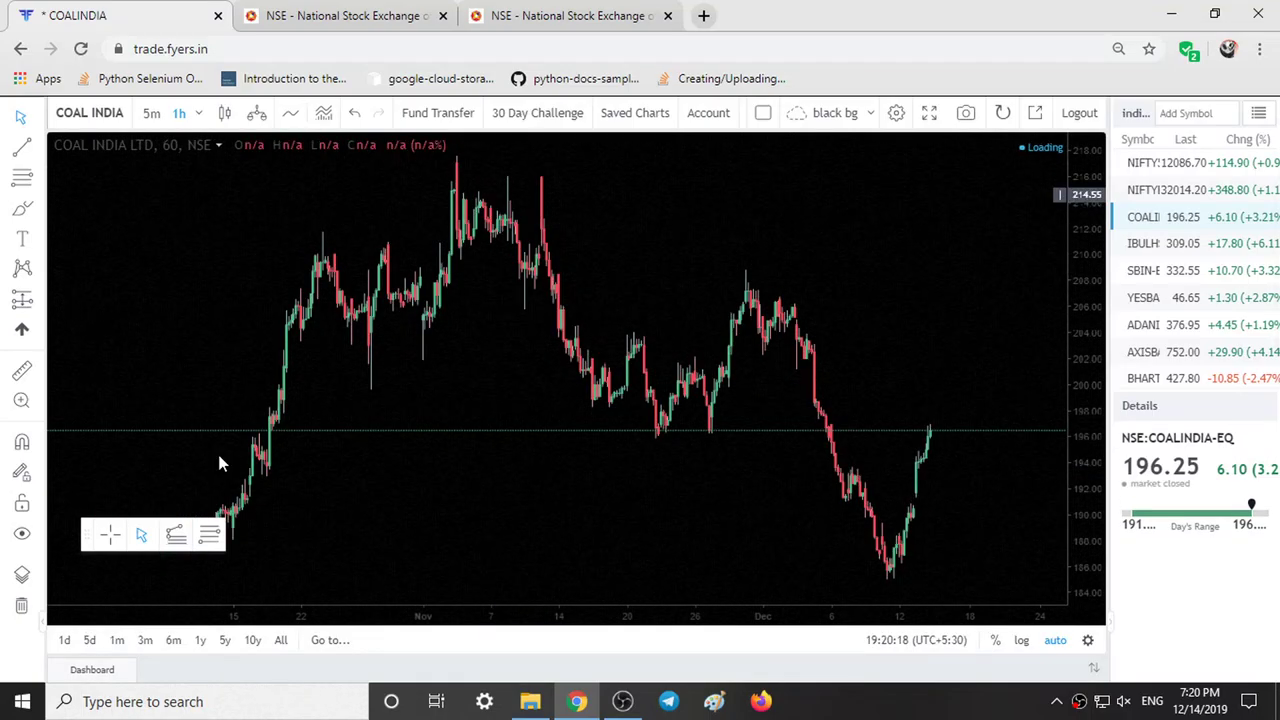
left_click(199, 113)
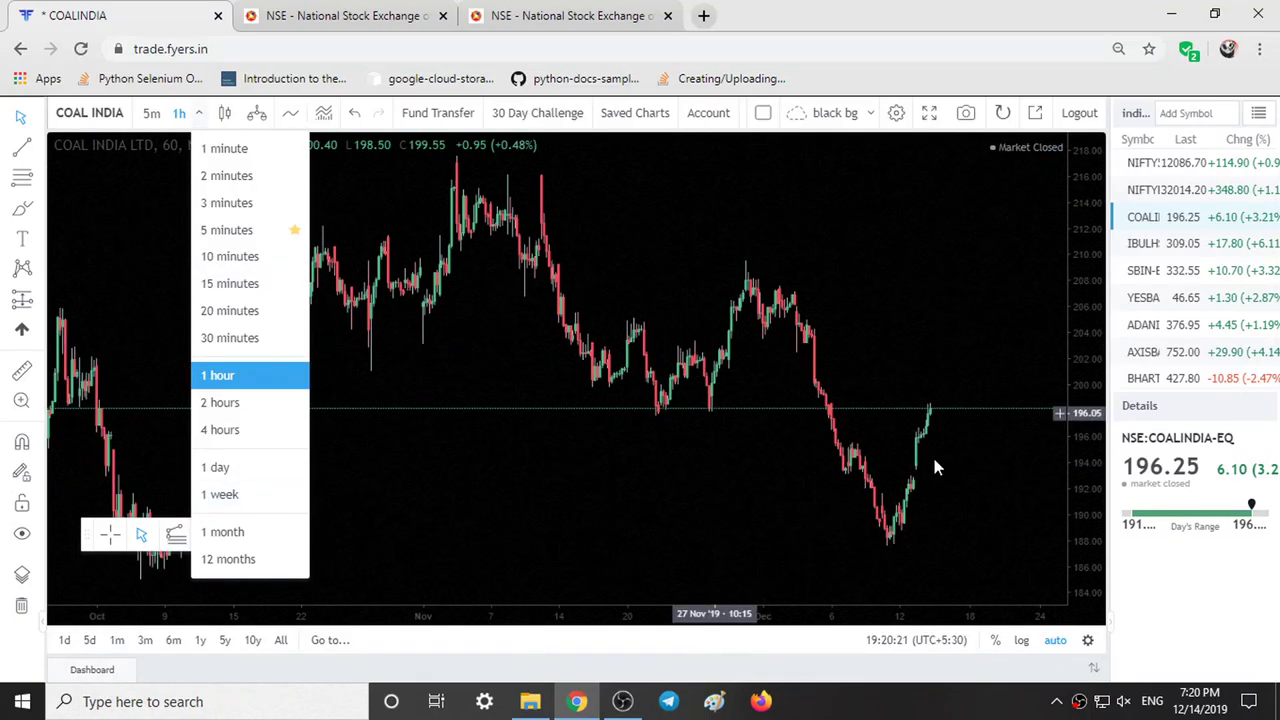
left_click(1020, 285)
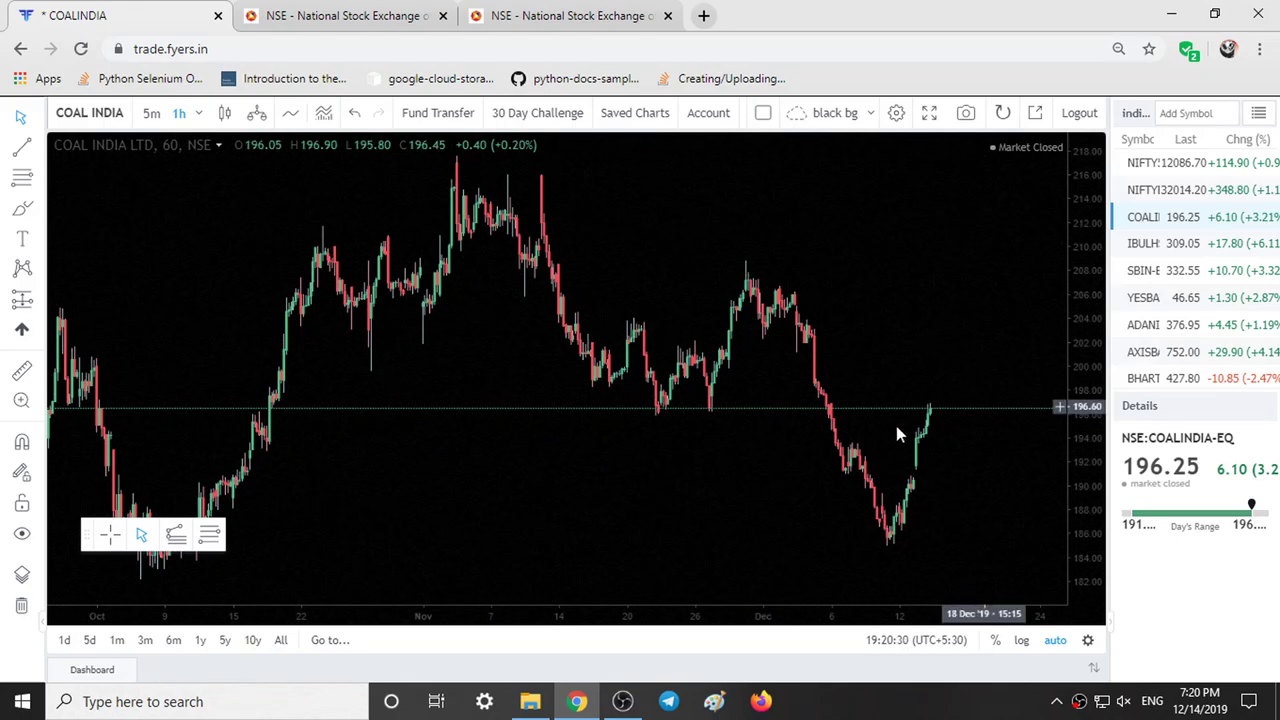
scroll(180, 266, "down", 1)
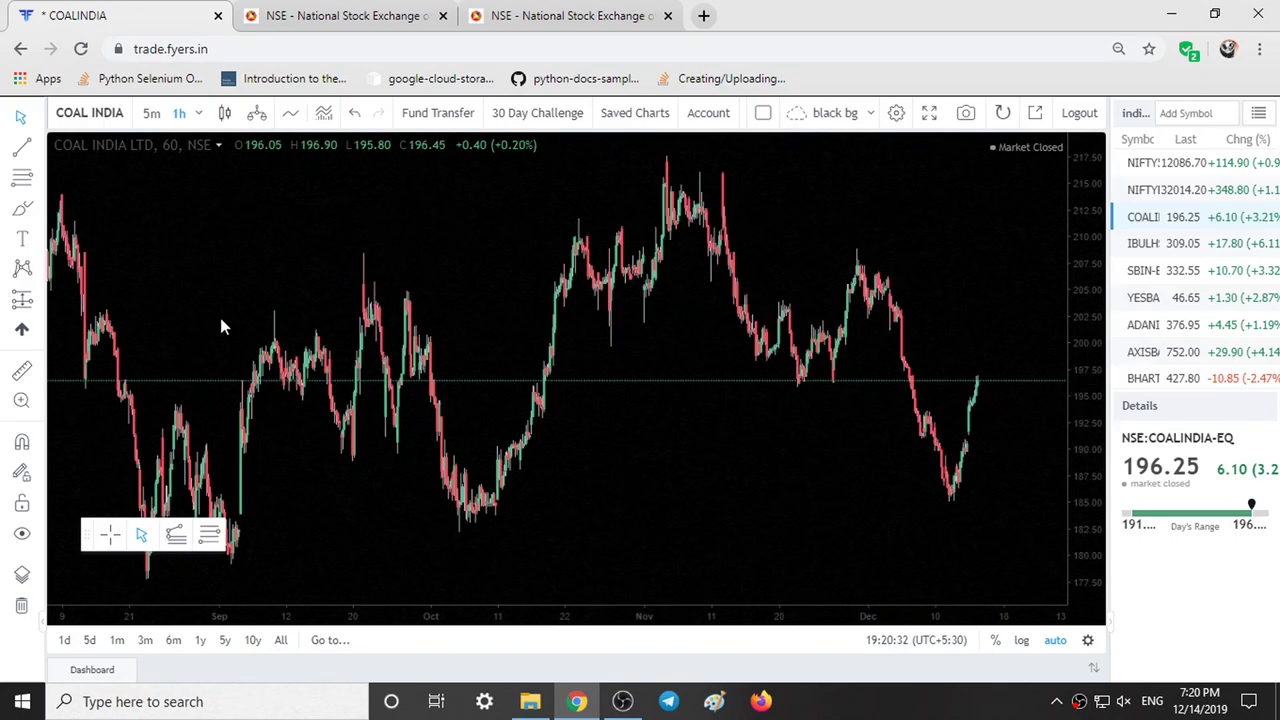
Step: Switch the Coal India chart to 1-day candles
left_click(199, 113)
left_click(242, 470)
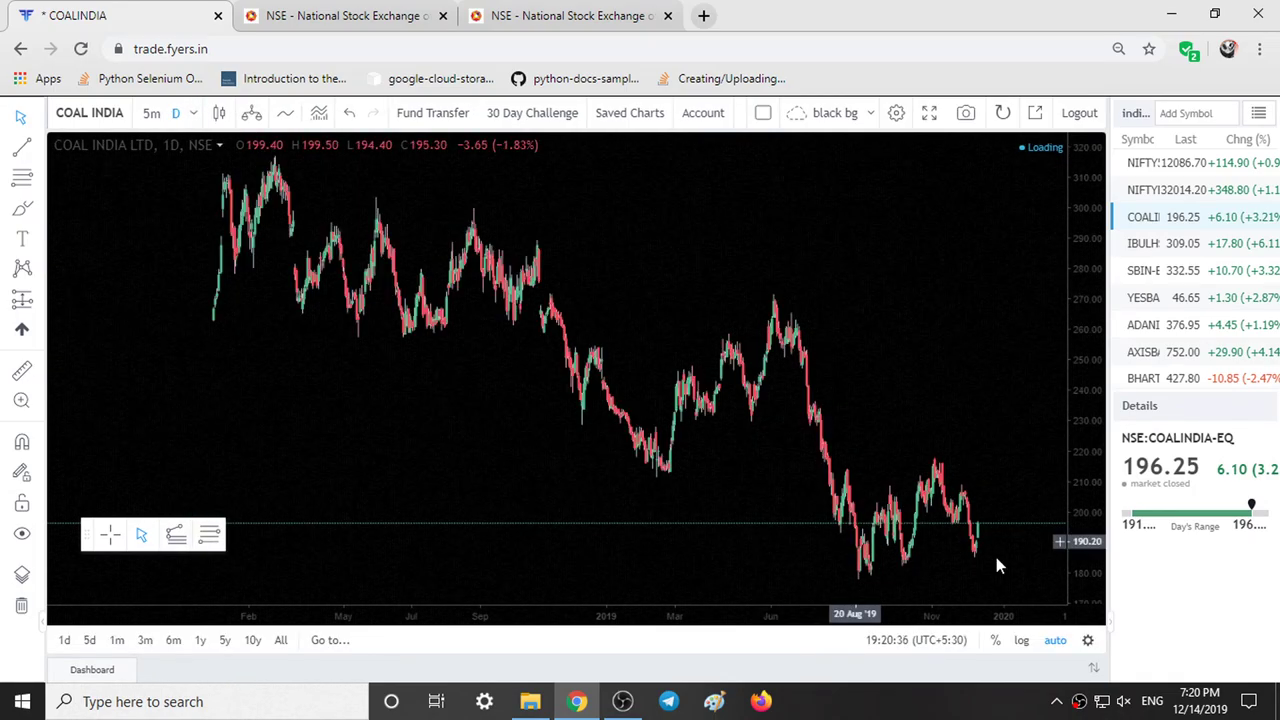
scroll(959, 514, "up", 3)
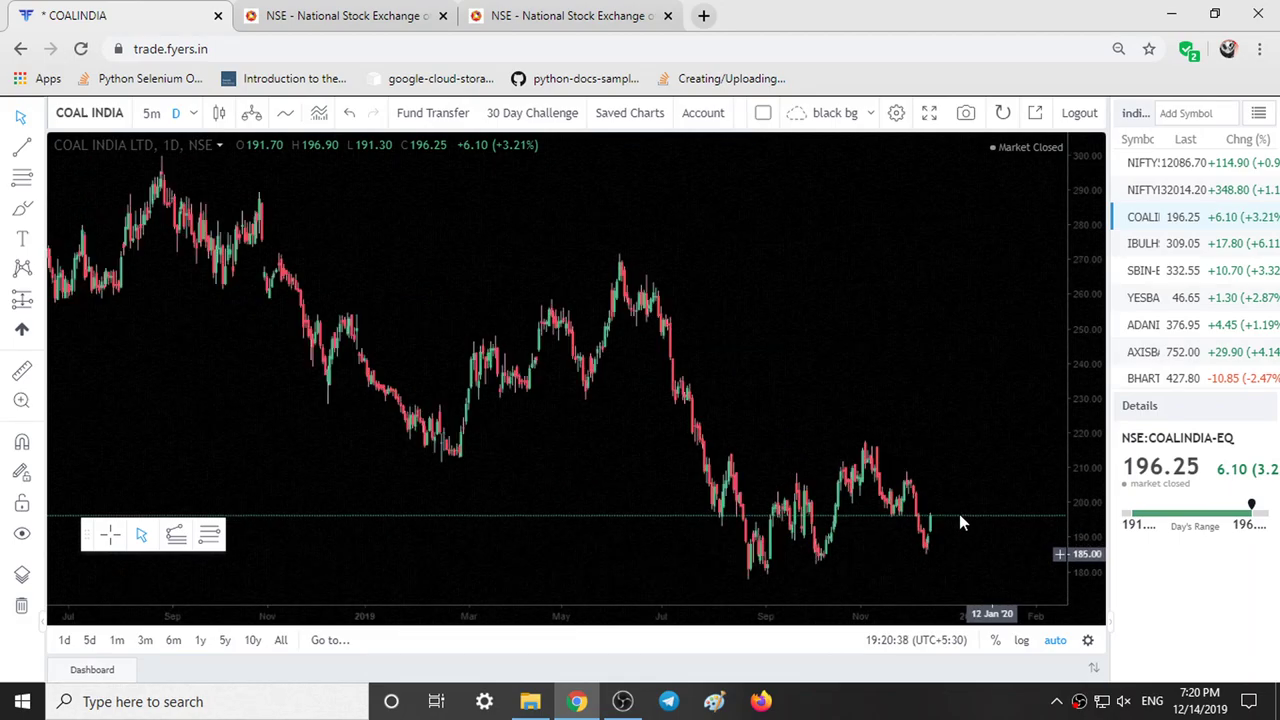